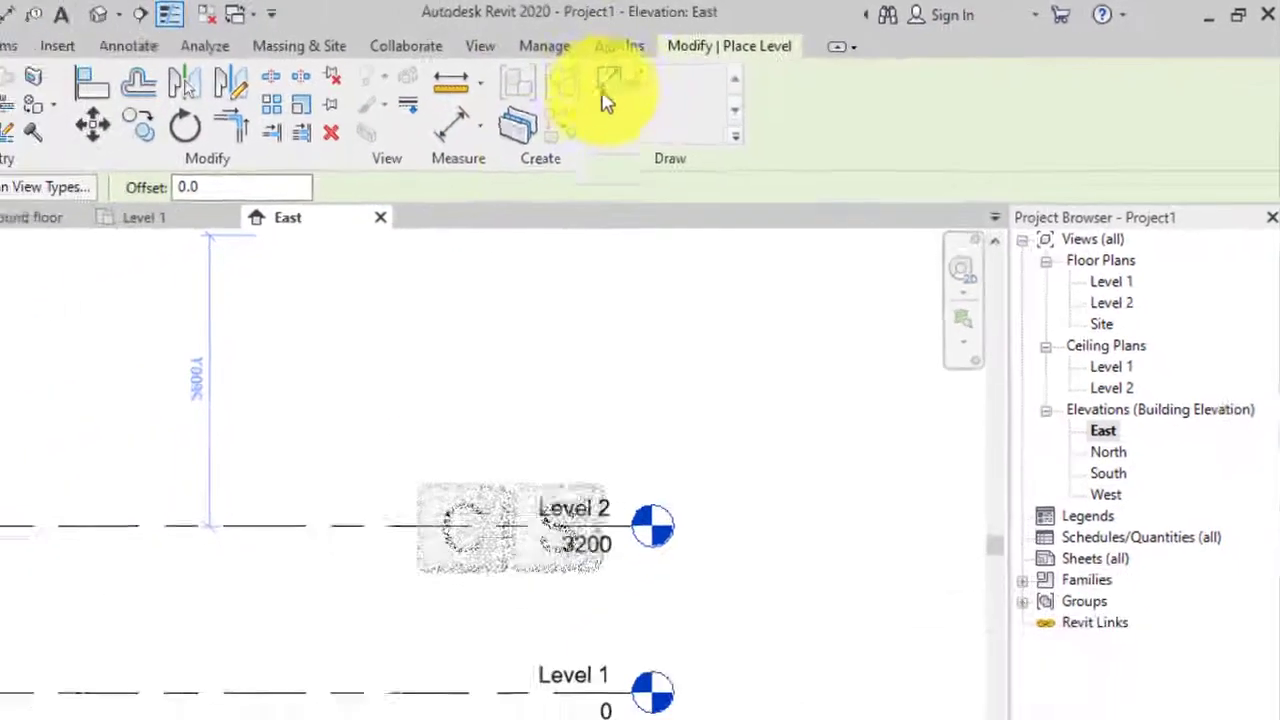
# Step: Draw a new level line above Level 2 at an elevation of about 6600, aligned with the ends of the existing levels
pyautogui.scroll(-2, 204, 506)
pyautogui.moveTo(370, 528); pyautogui.dragTo(742, 582, button='middle')
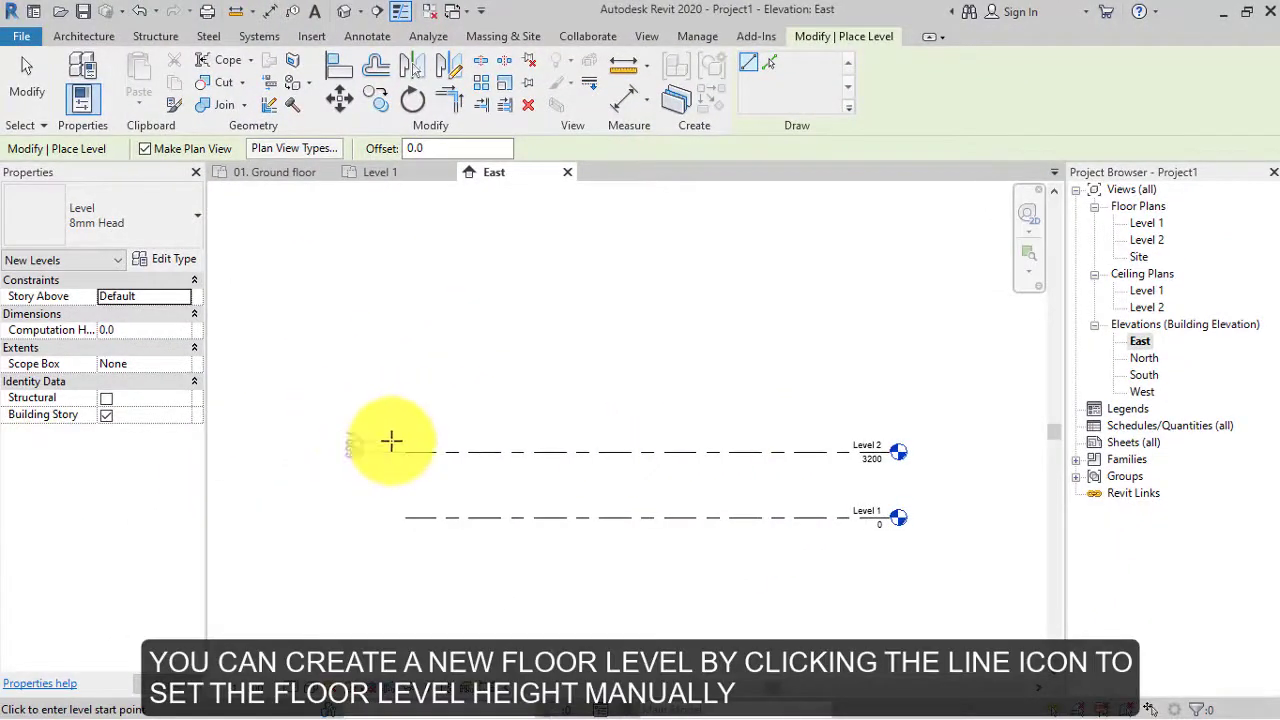
pyautogui.click(408, 381)
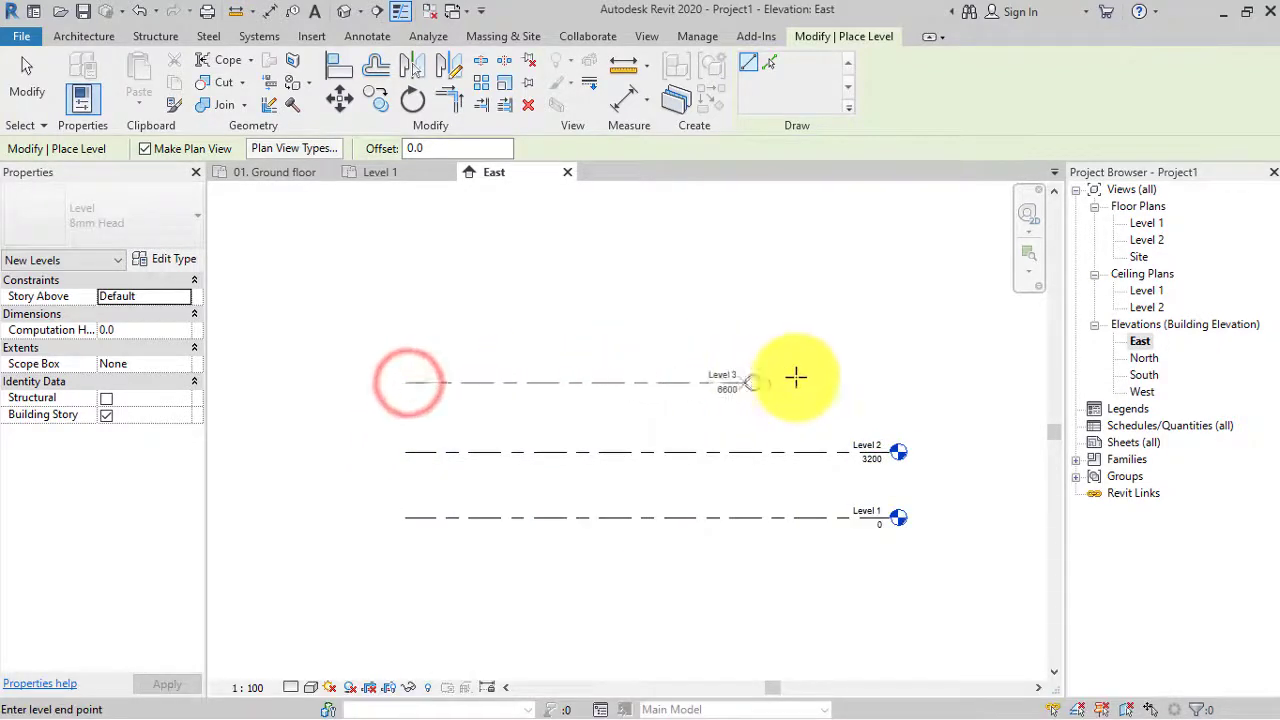
pyautogui.click(894, 375)
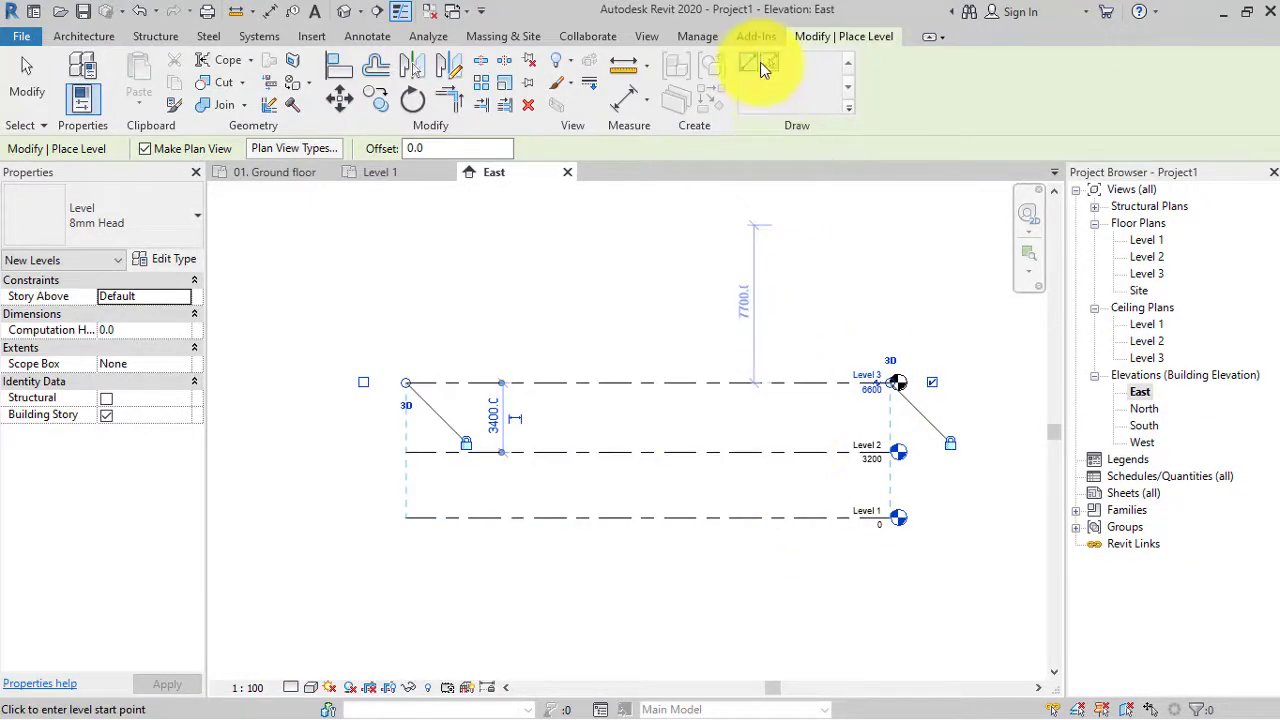
# Step: Create another level by picking the Level 3 line with an offset of 3200 above it
pyautogui.click(766, 64)
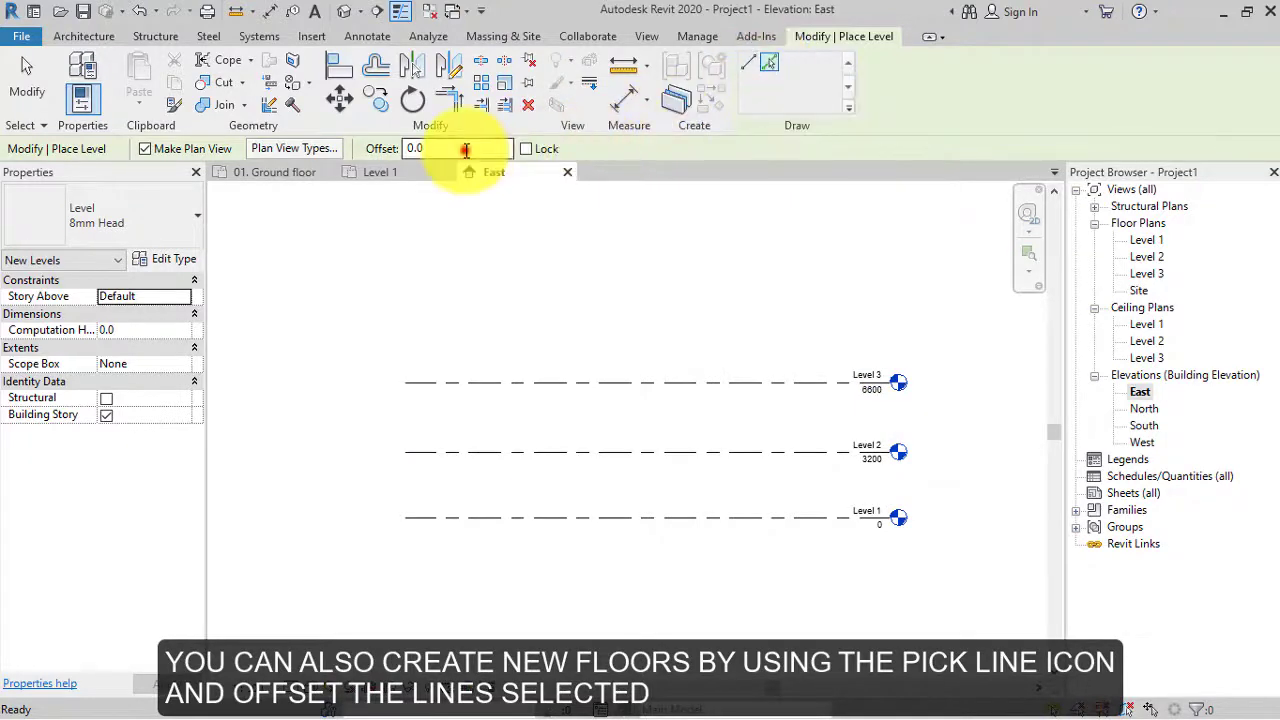
pyautogui.moveTo(467, 150); pyautogui.dragTo(400, 149)
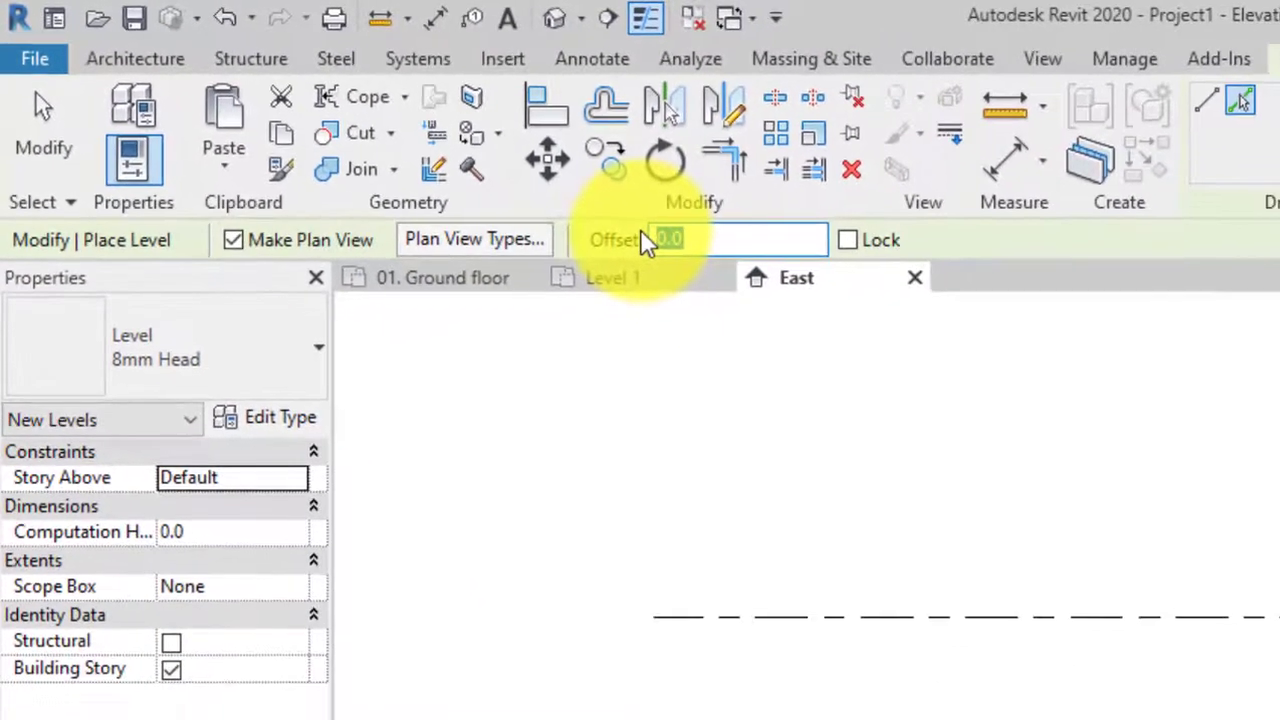
pyautogui.write('32')
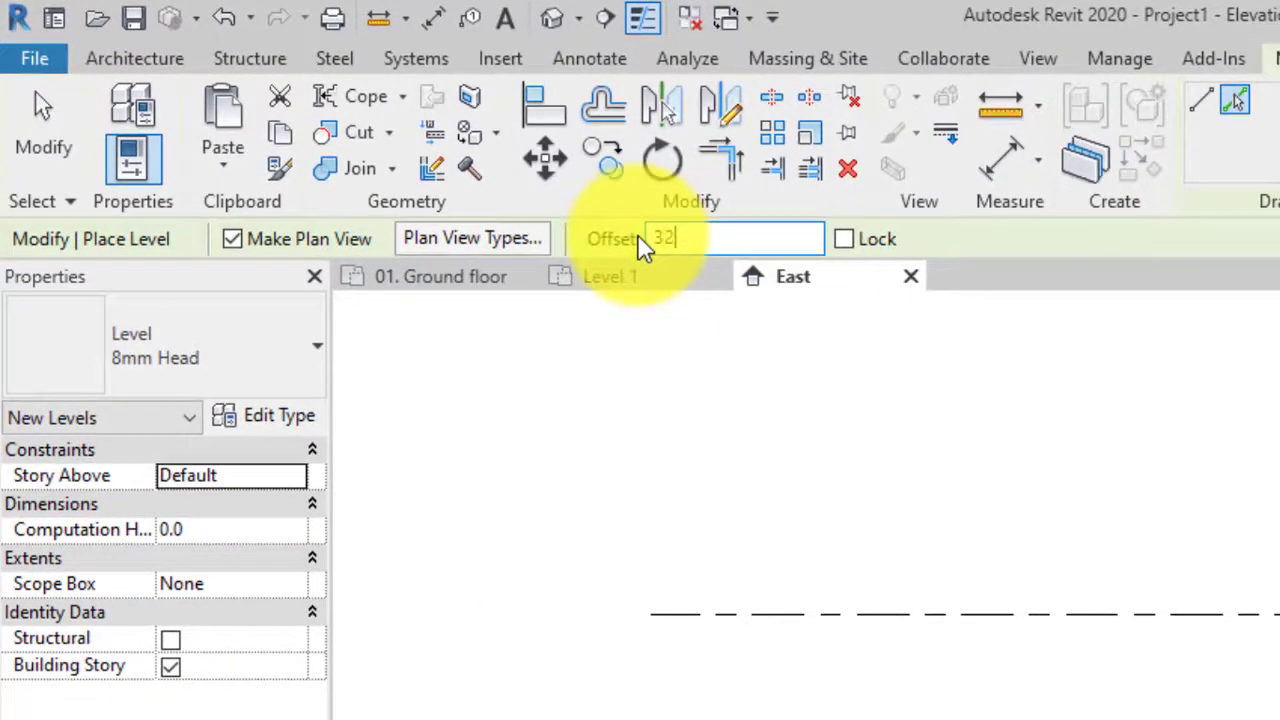
pyautogui.write('00')
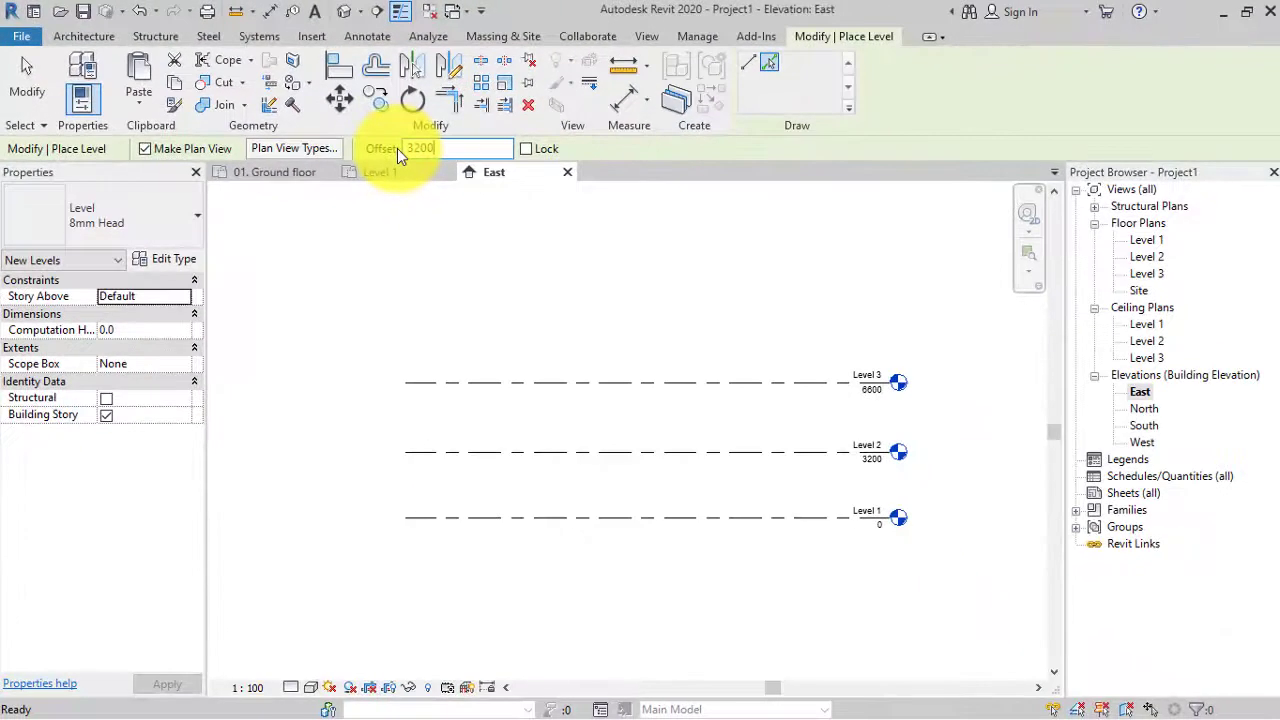
pyautogui.click(577, 383)
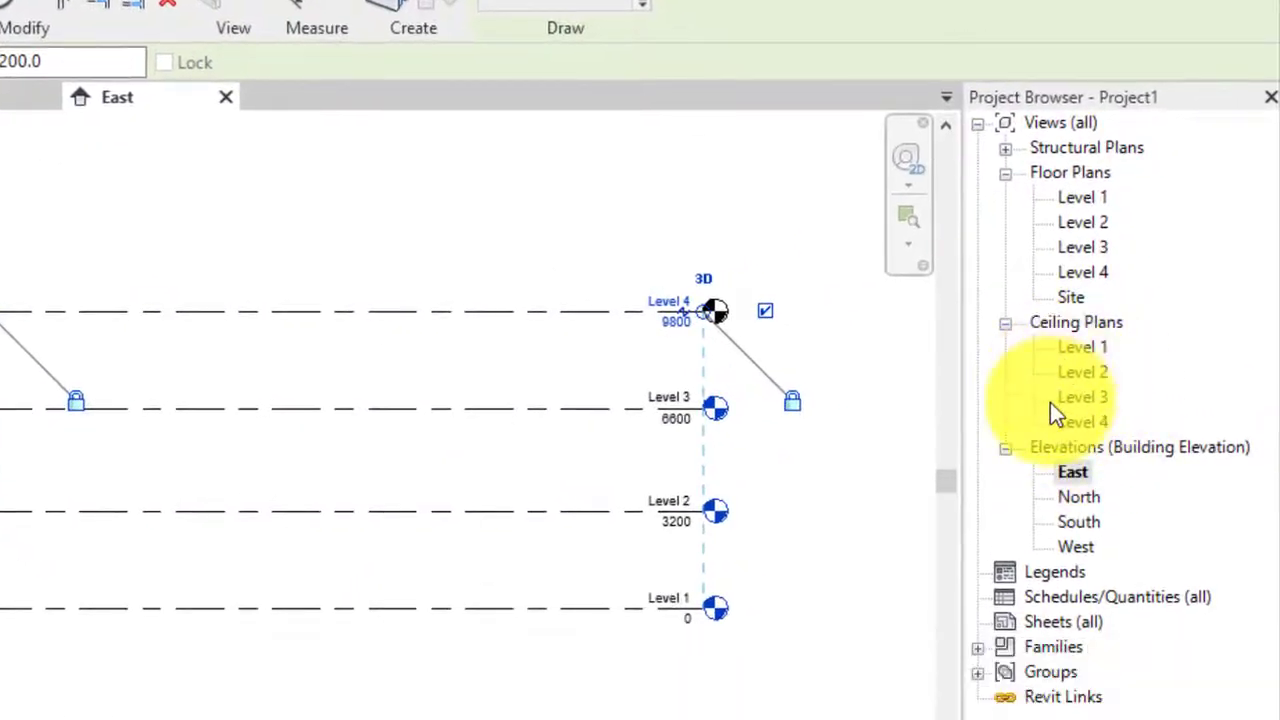
pyautogui.scroll(5, 685, 428)
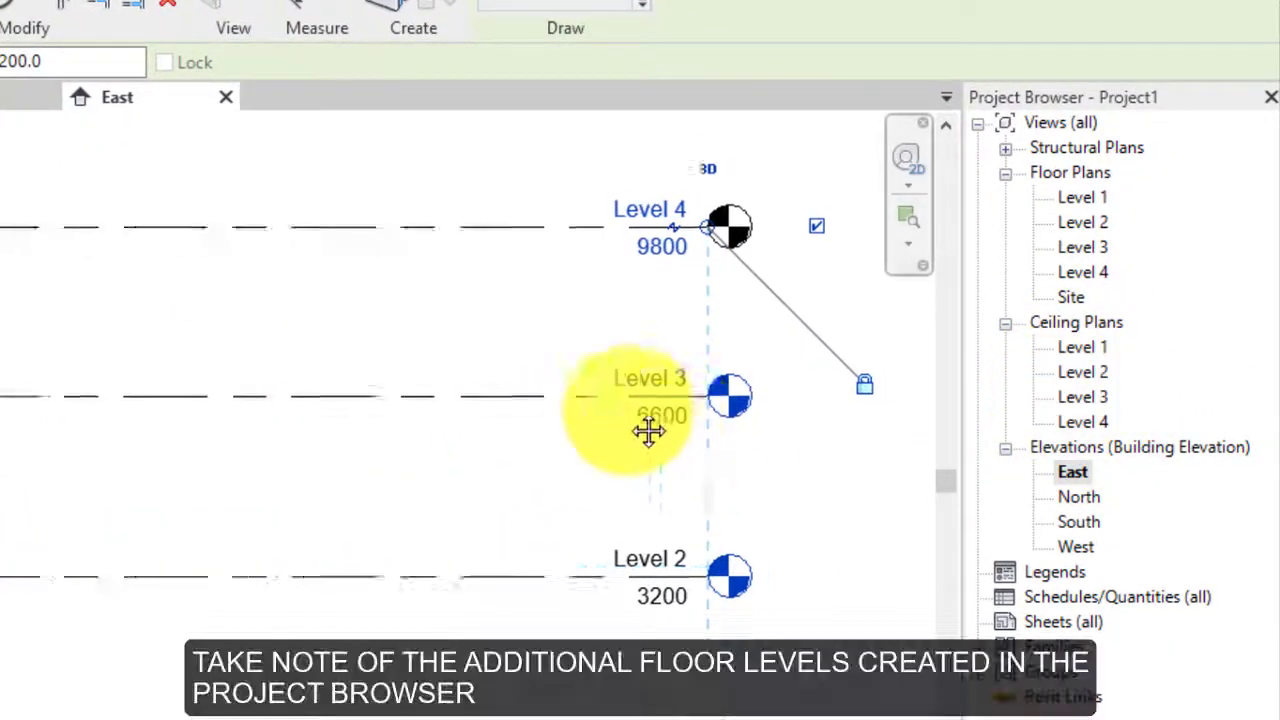
pyautogui.moveTo(648, 430); pyautogui.dragTo(357, 409, button='middle')
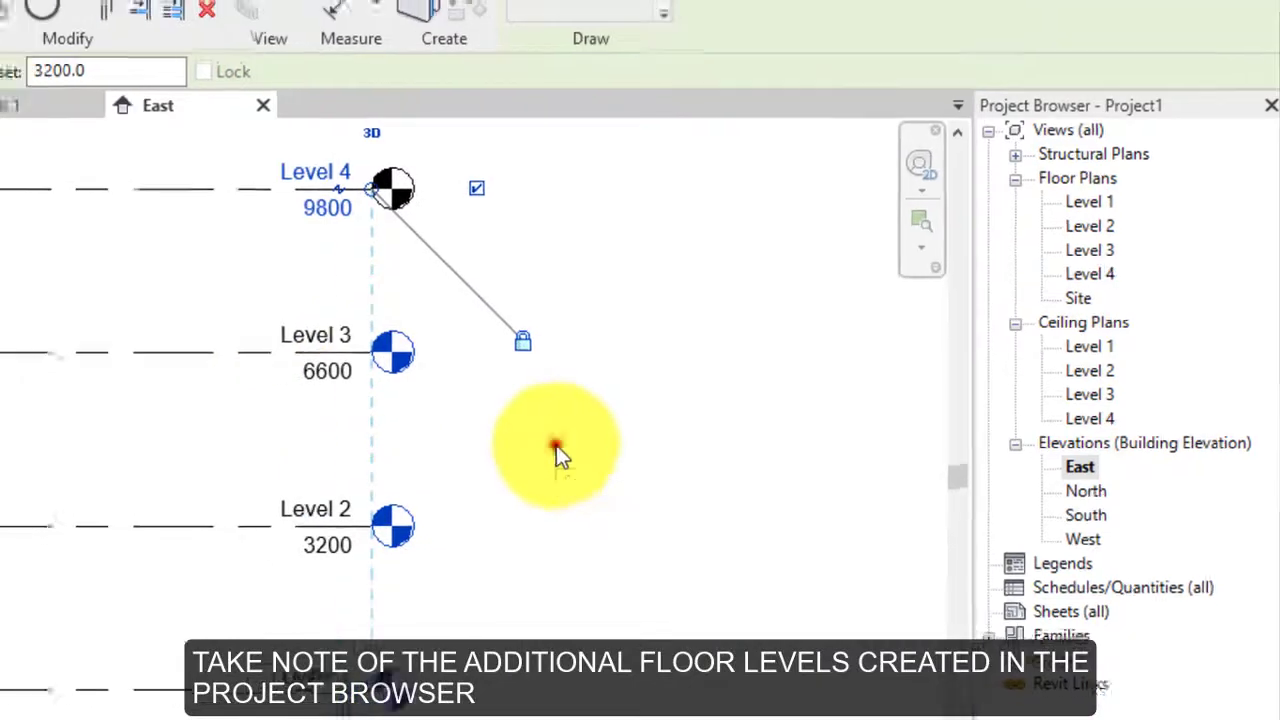
pyautogui.scroll(-2, 556, 445)
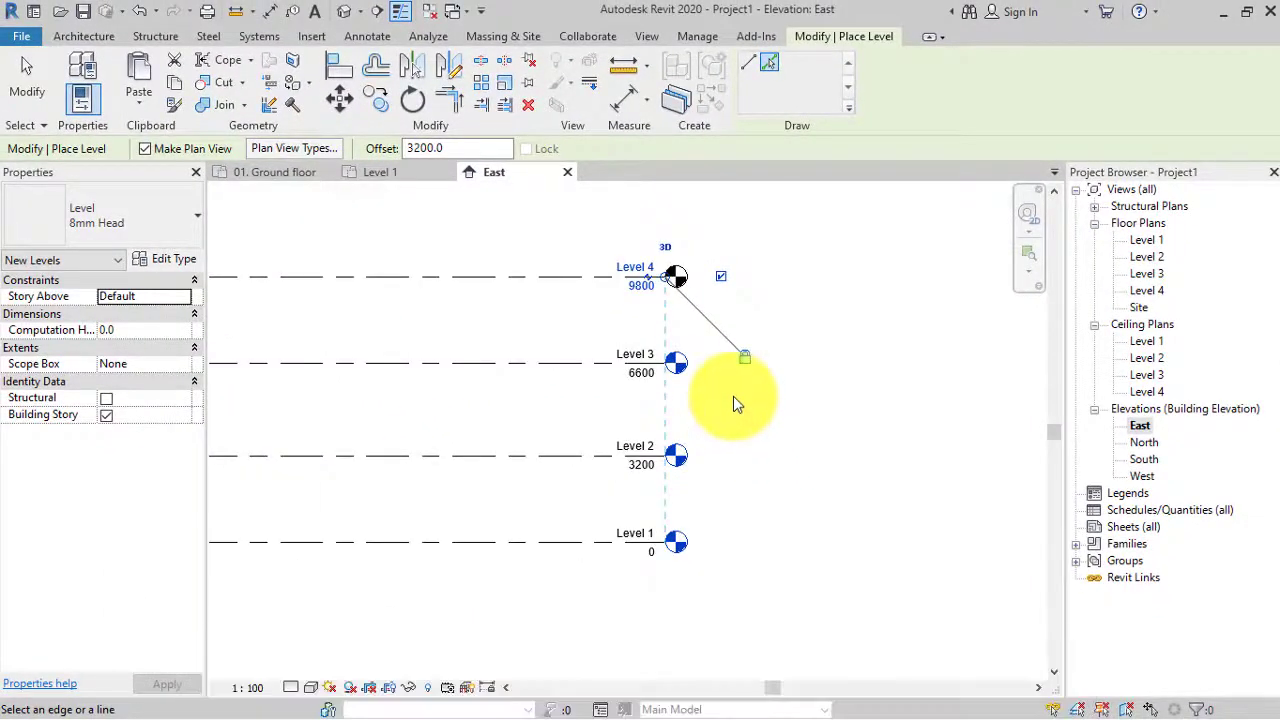
# Step: Create a level offset 3200 below Level 4 by picking its line, and end level placement
pyautogui.click(517, 277)
pyautogui.press('Escape')
pyautogui.press('Escape')
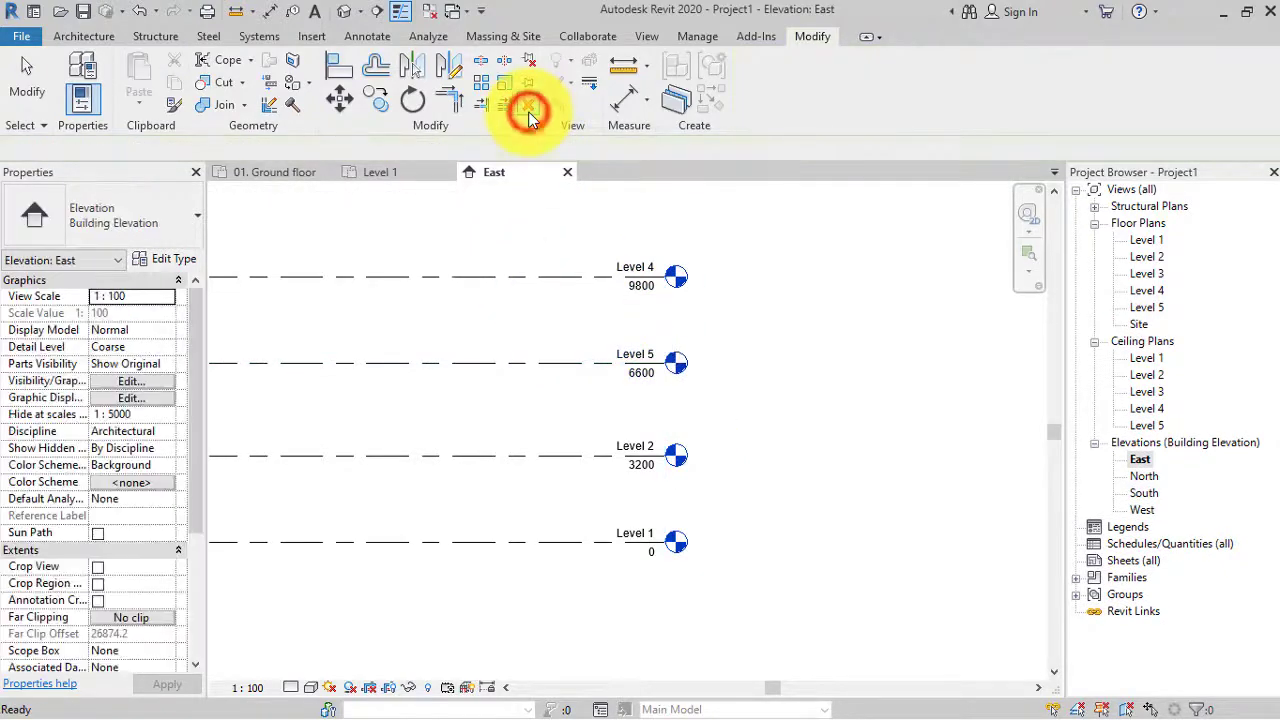
# Step: Delete Level 4 together with its associated views
pyautogui.click(594, 278)
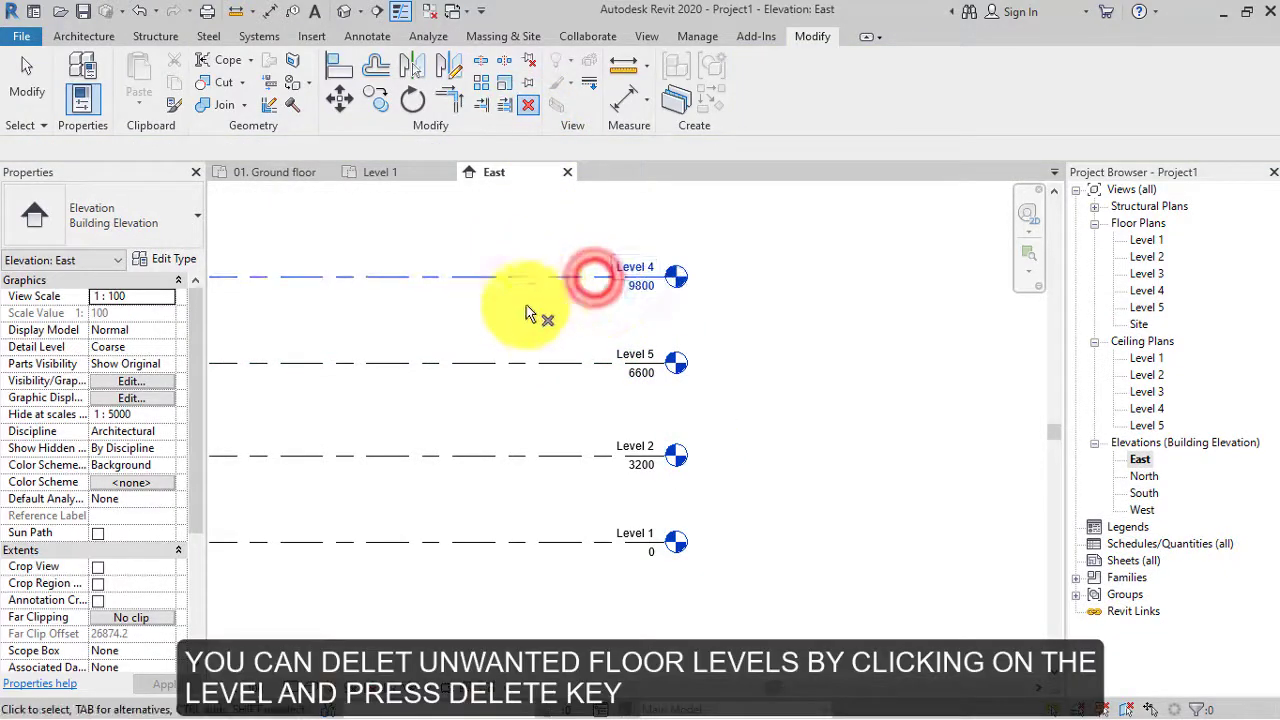
pyautogui.click(27, 82)
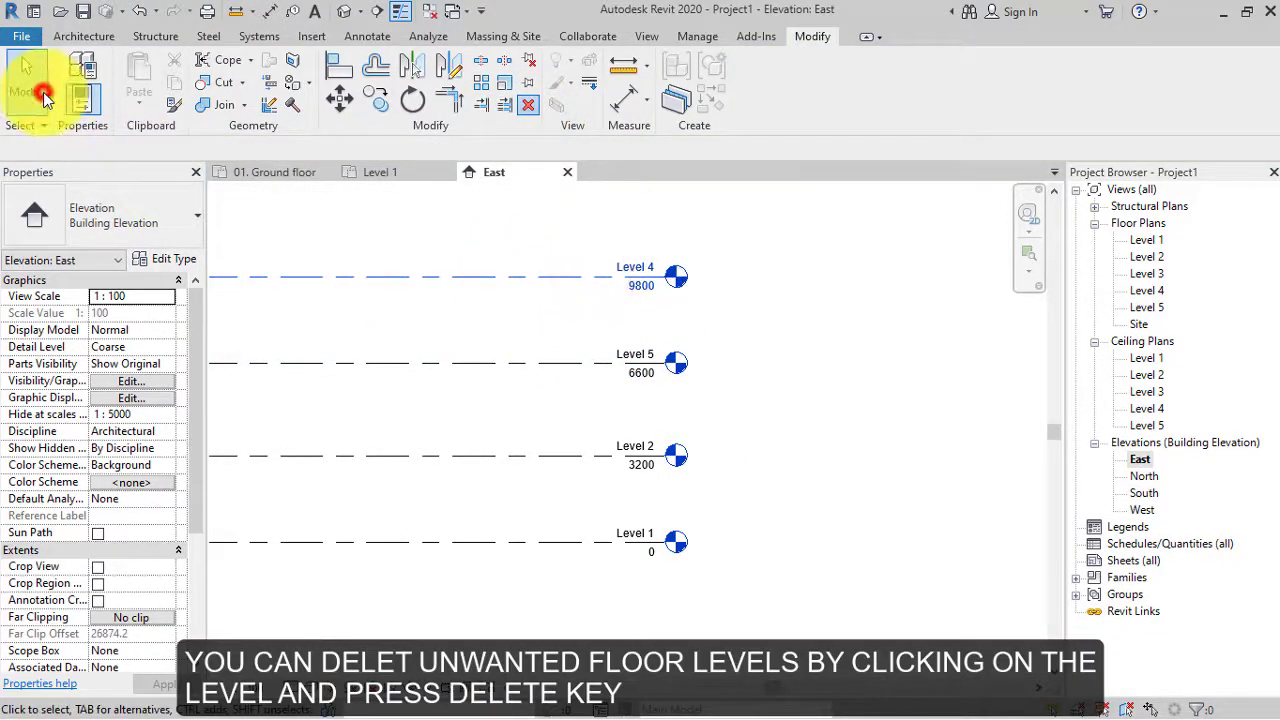
pyautogui.click(569, 277)
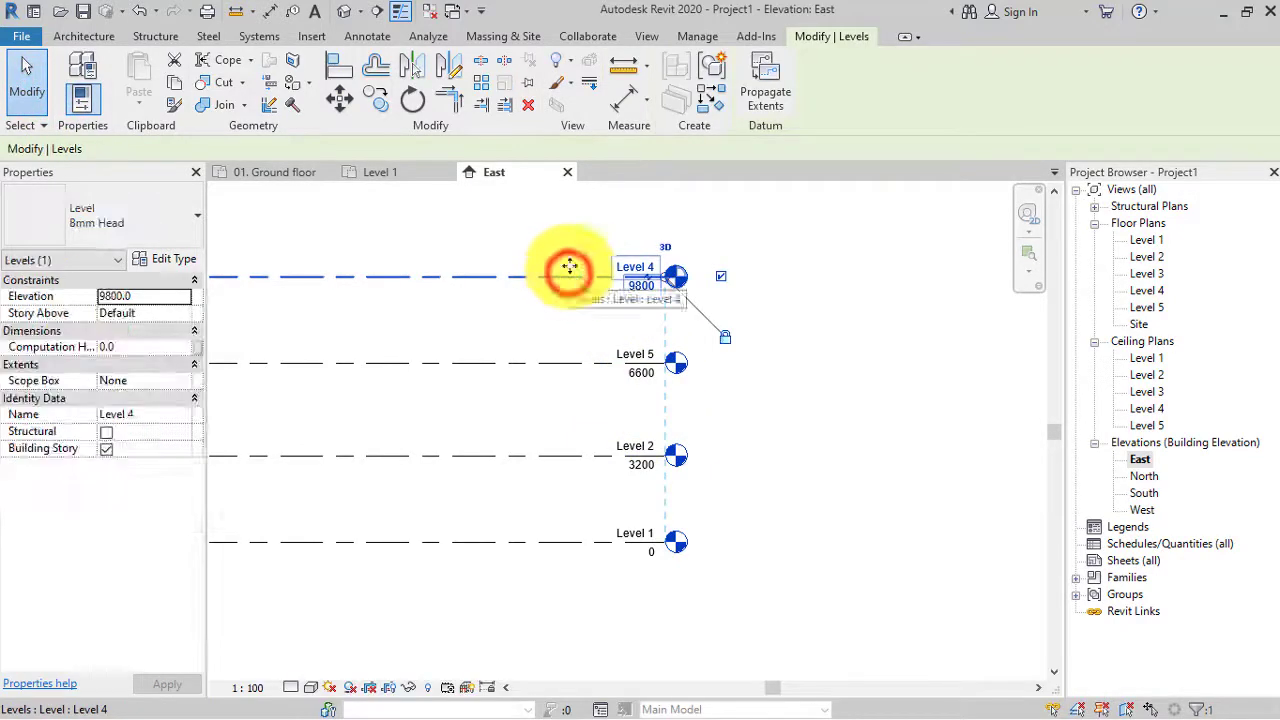
pyautogui.click(530, 108)
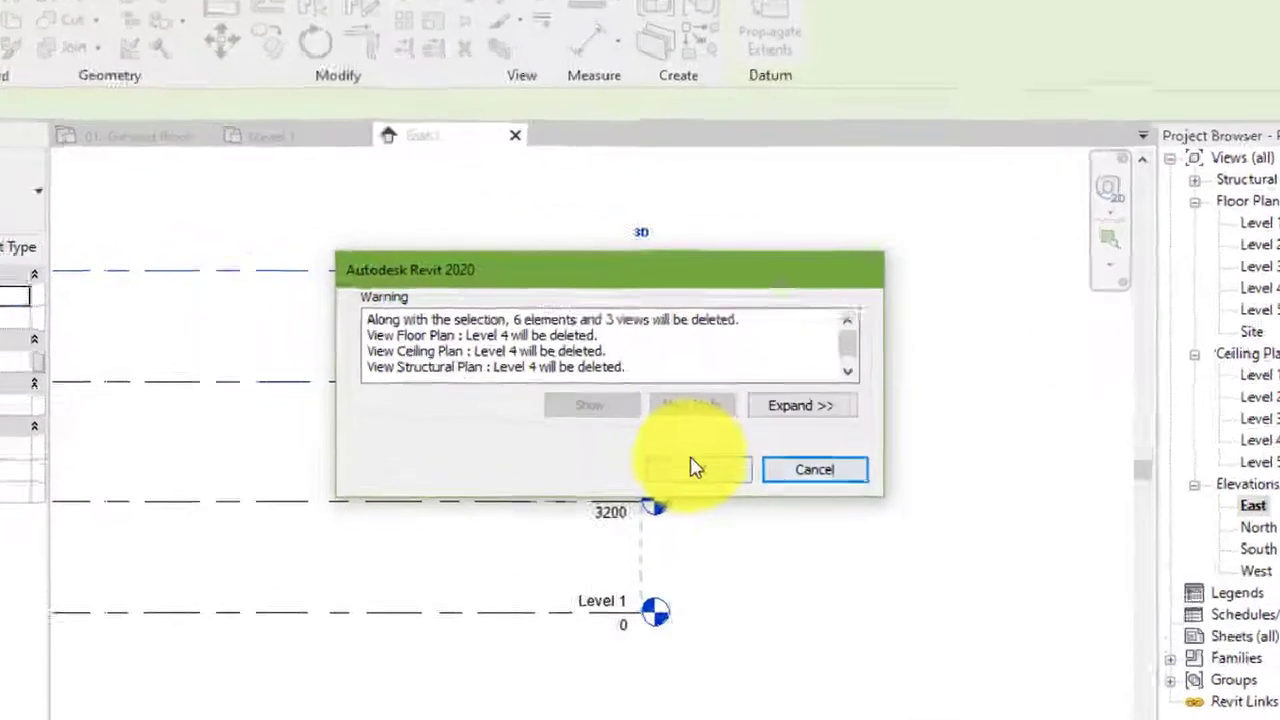
pyautogui.click(697, 468)
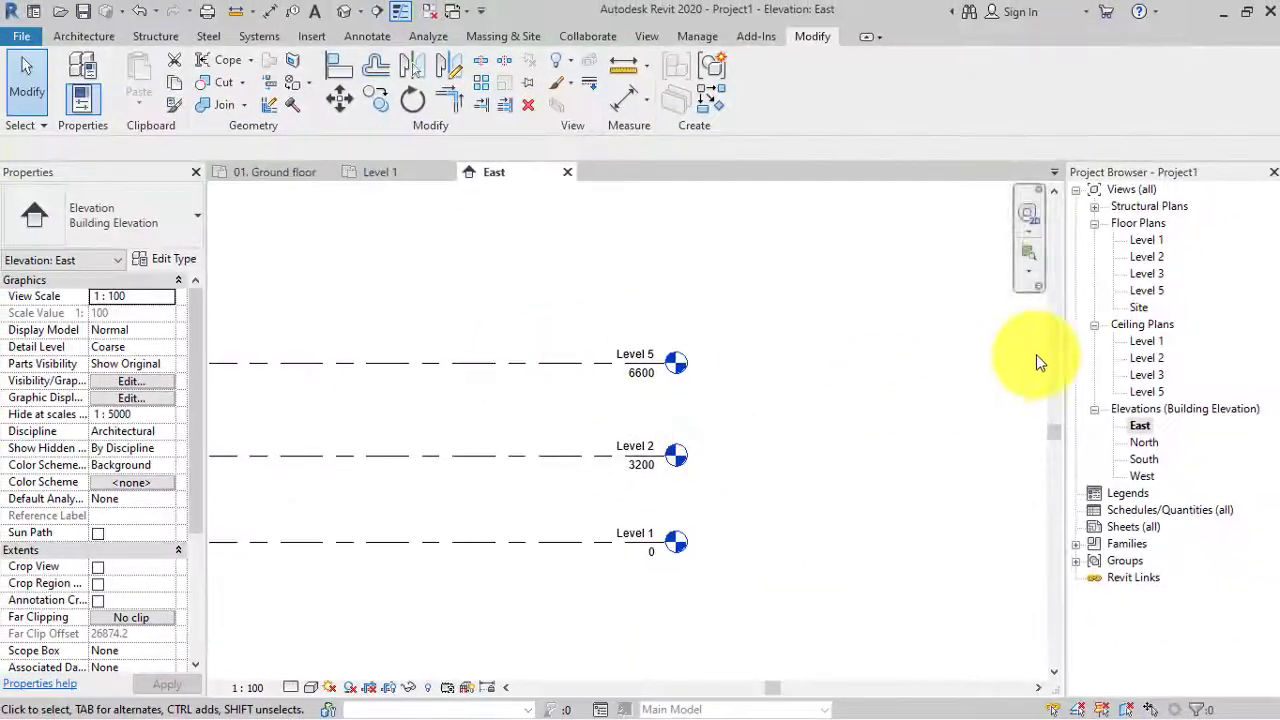
# Step: Delete Level 5 together with its associated views
pyautogui.click(570, 364)
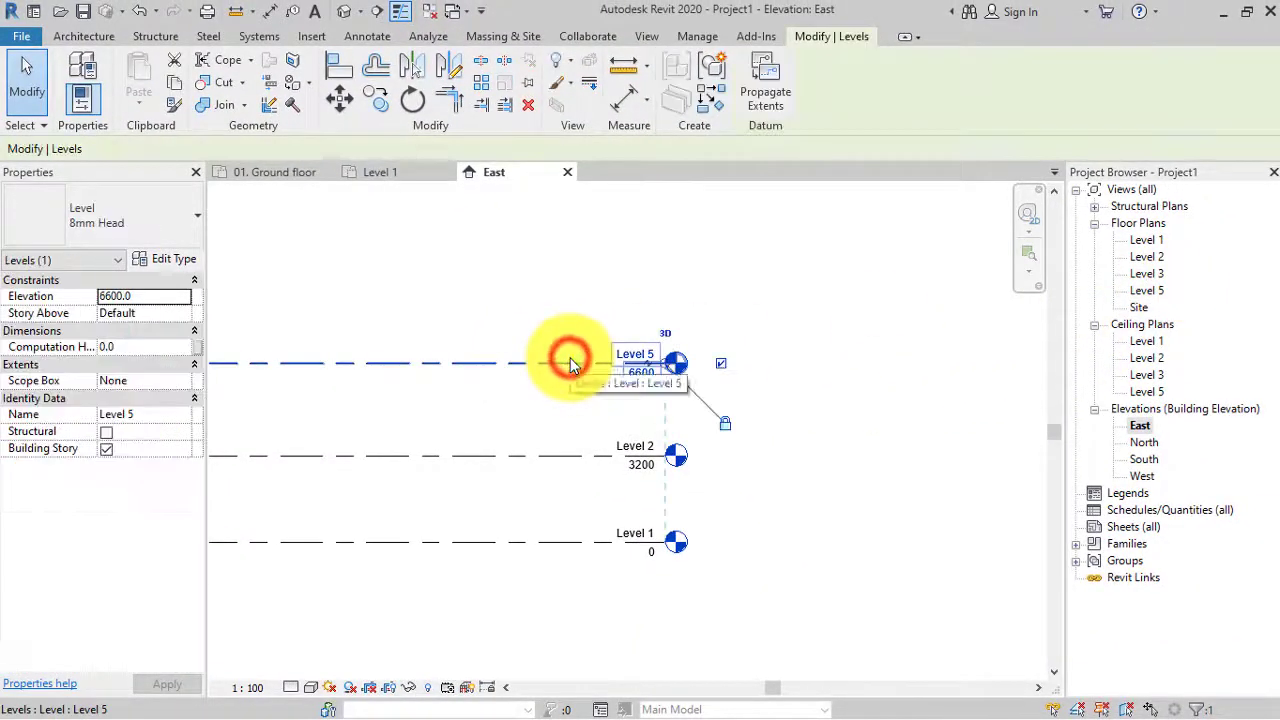
pyautogui.click(525, 105)
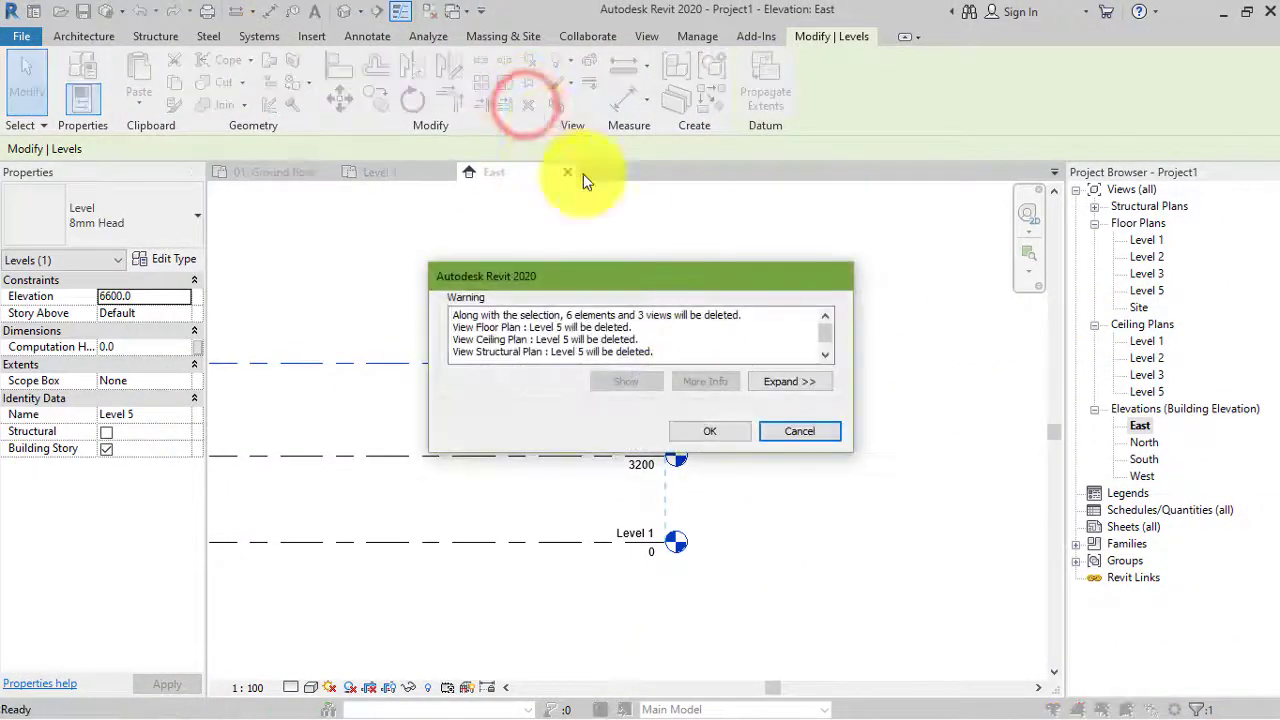
pyautogui.click(709, 436)
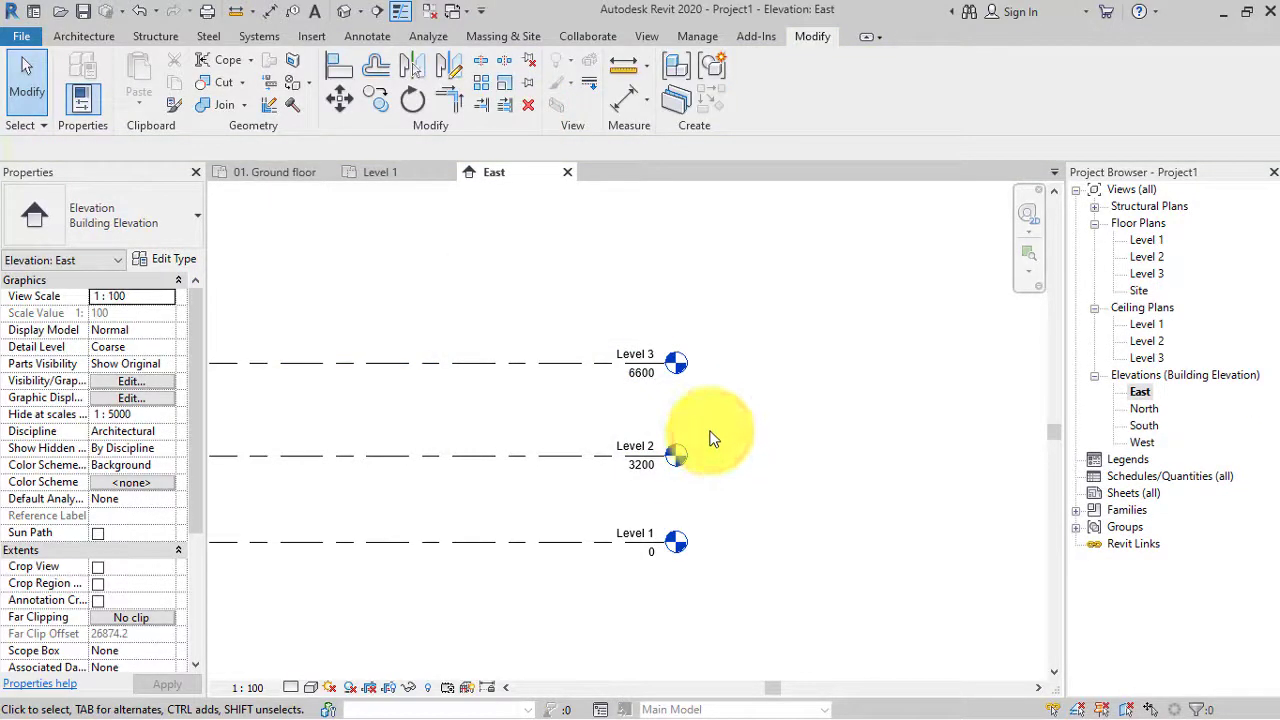
# Step: Delete Level 3 together with its associated views
pyautogui.click(591, 364)
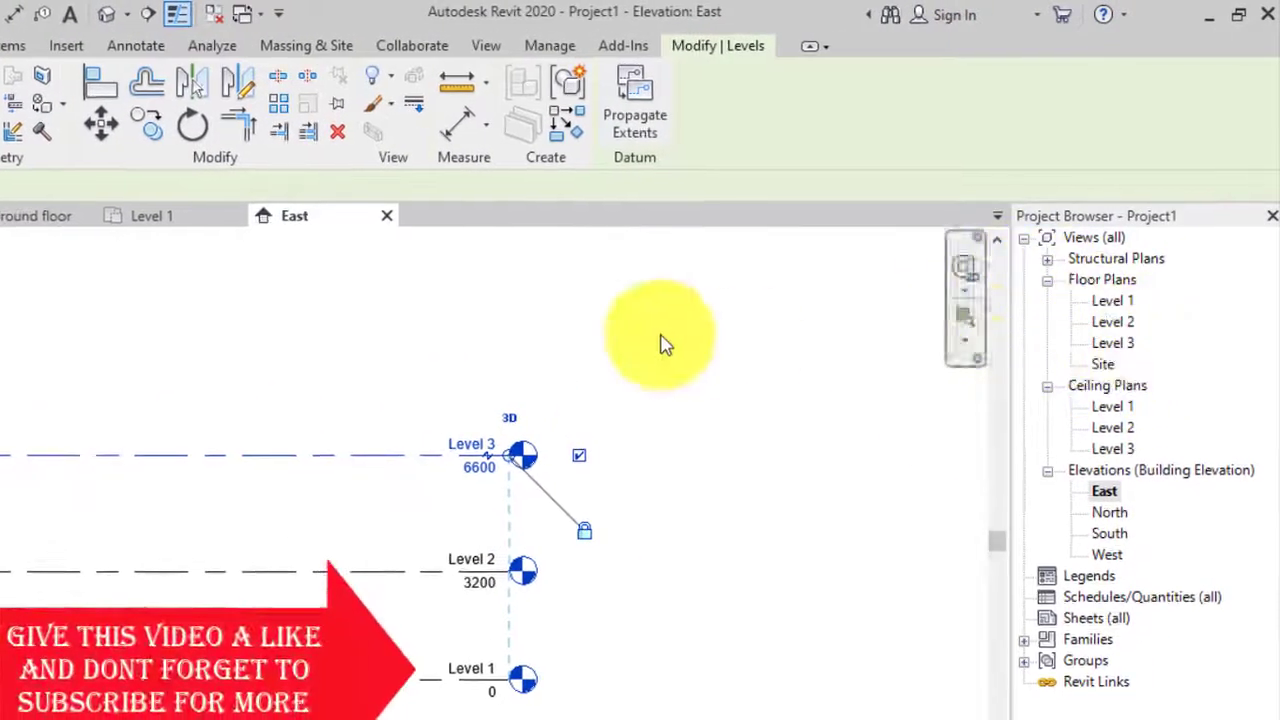
pyautogui.click(337, 131)
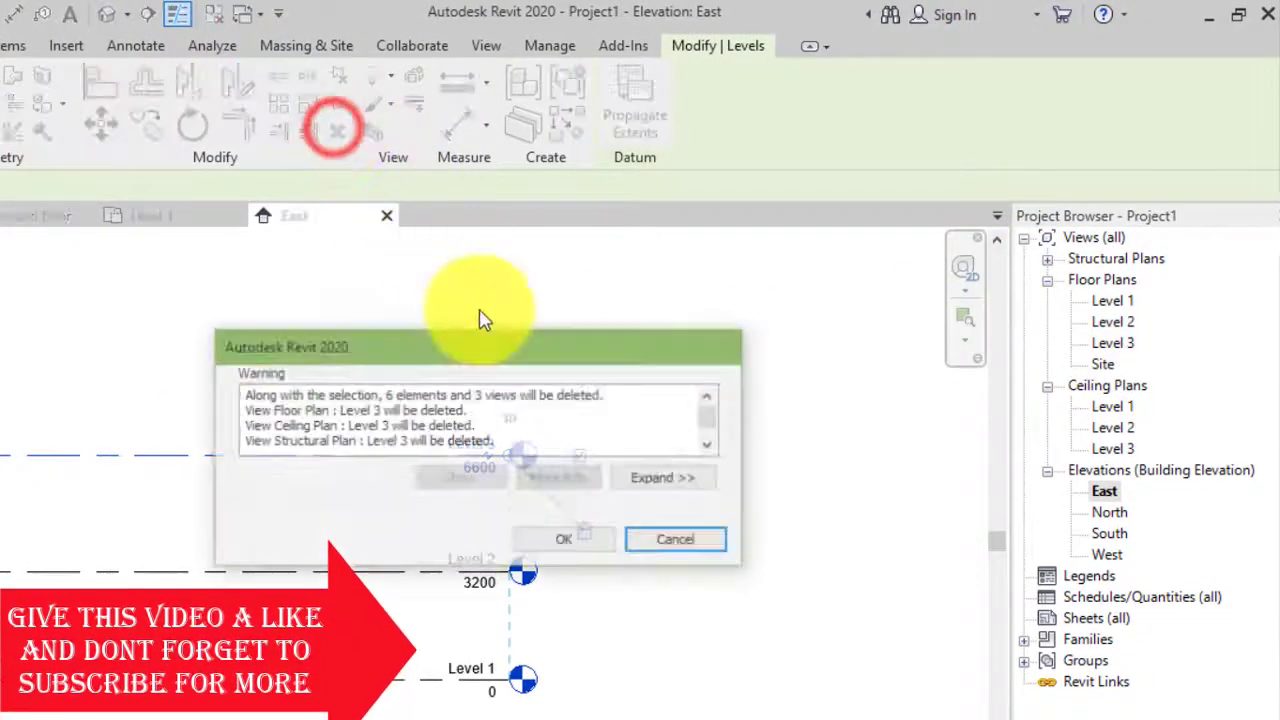
pyautogui.click(563, 542)
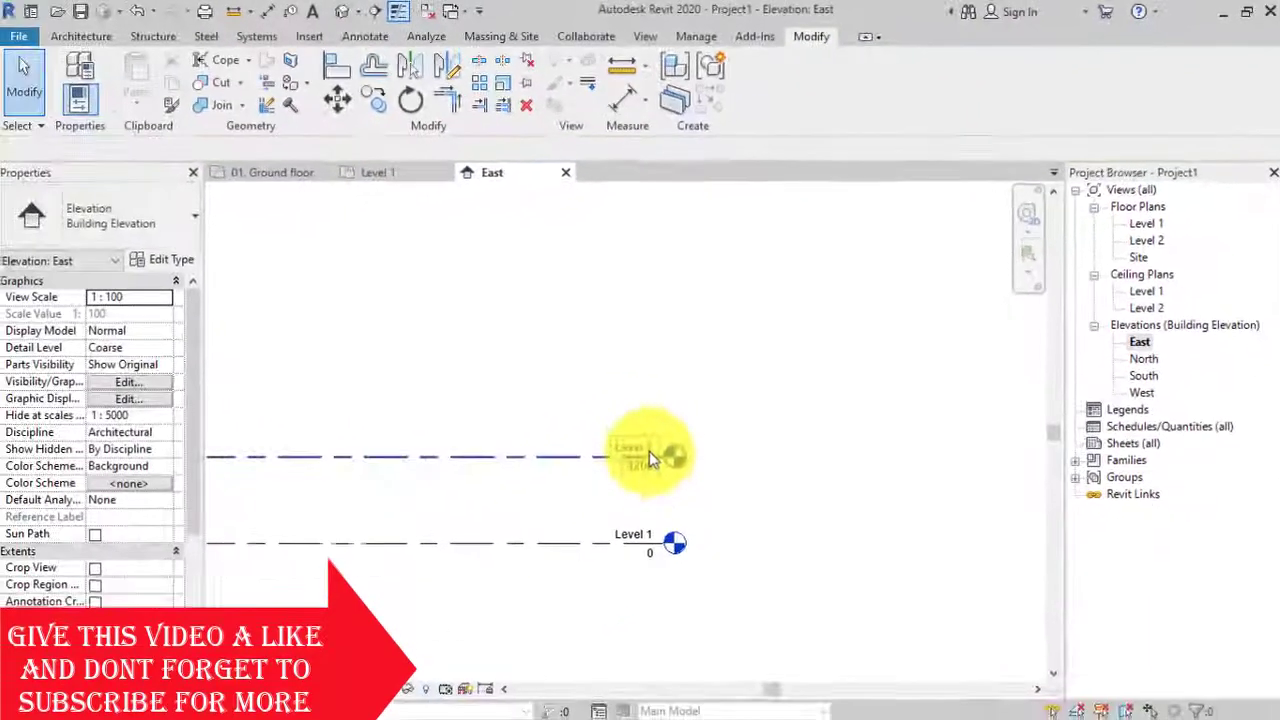
# Step: Create a similar level 3200 above Level 2 by picking its line with an offset, and end level placement
pyautogui.scroll(-2, 846, 517)
pyautogui.click(748, 470)
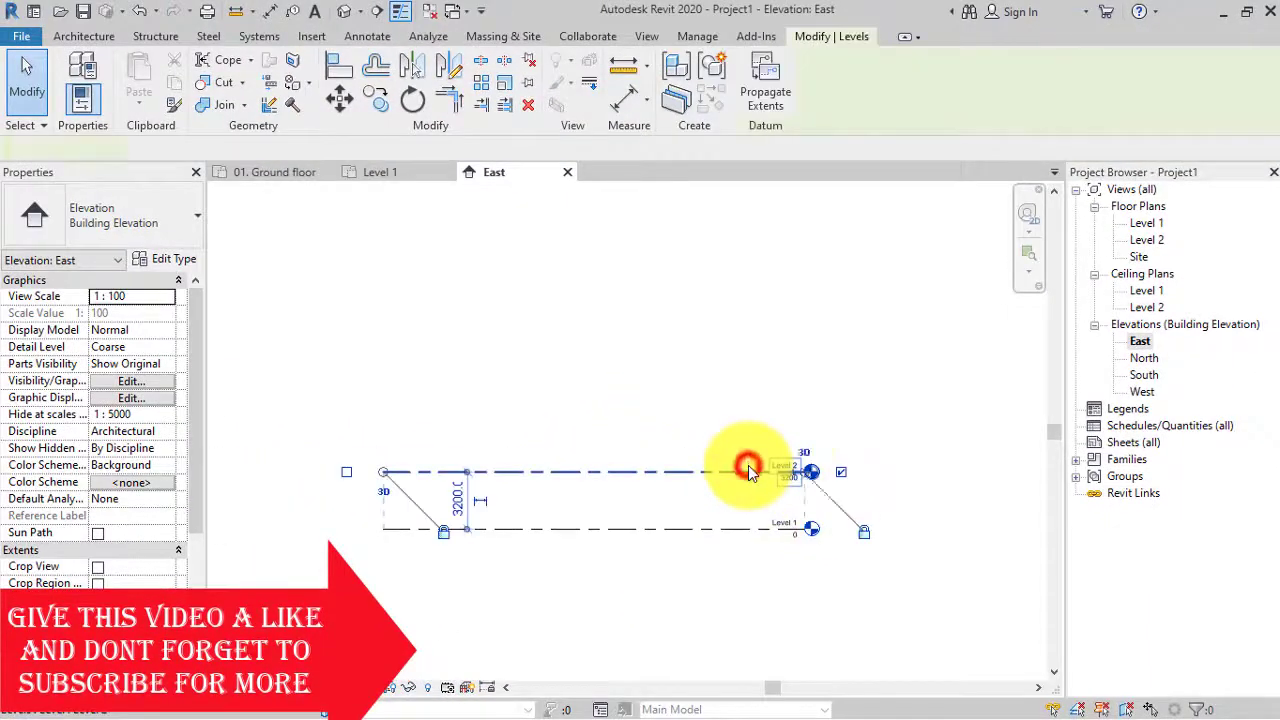
pyautogui.click(715, 115)
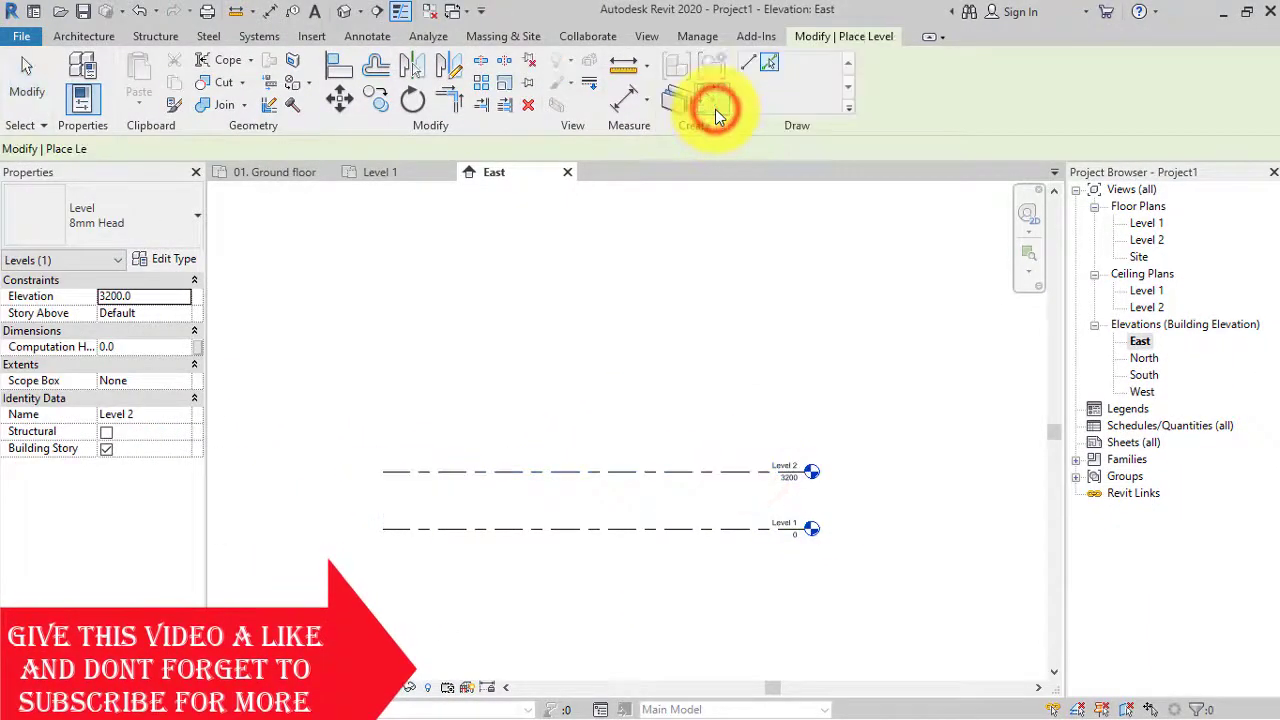
pyautogui.click(768, 63)
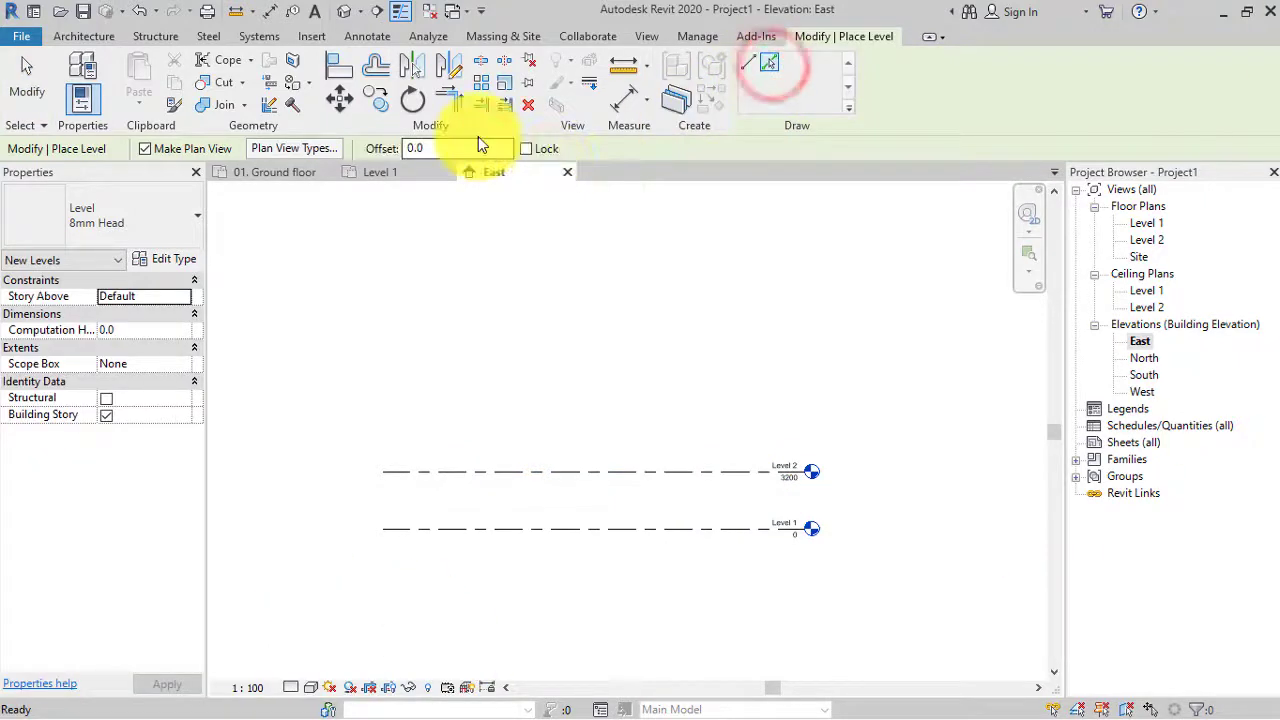
pyautogui.click(478, 148)
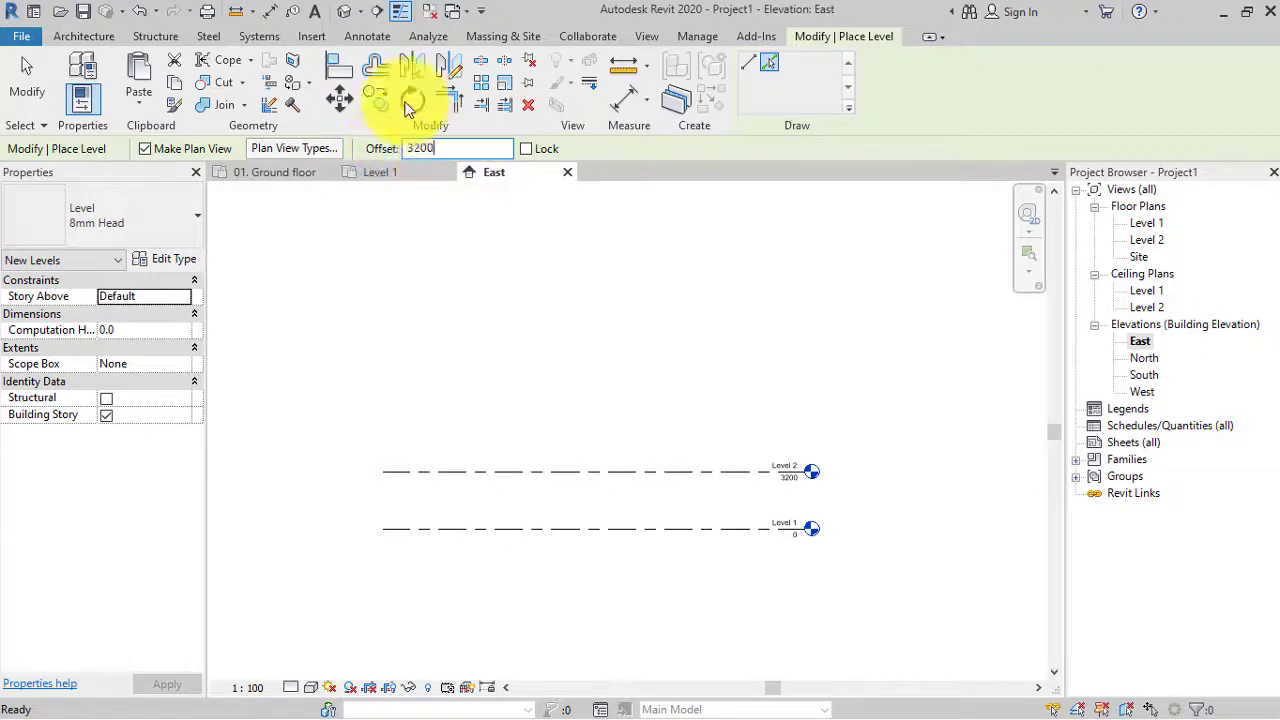
pyautogui.click(562, 474)
pyautogui.click(27, 72)
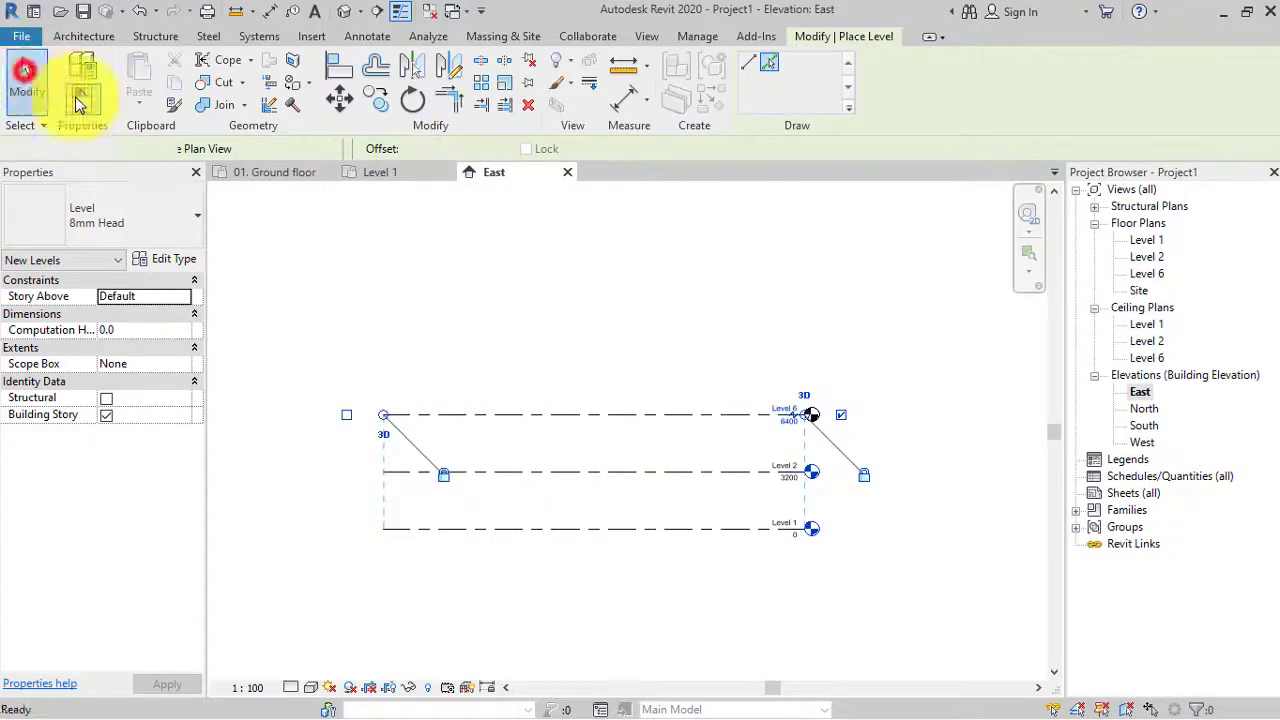
# Step: Rename Level 1 as "01. ground floor", including its corresponding plan views
pyautogui.scroll(4, 794, 432)
pyautogui.moveTo(814, 460); pyautogui.dragTo(762, 353, button='middle')
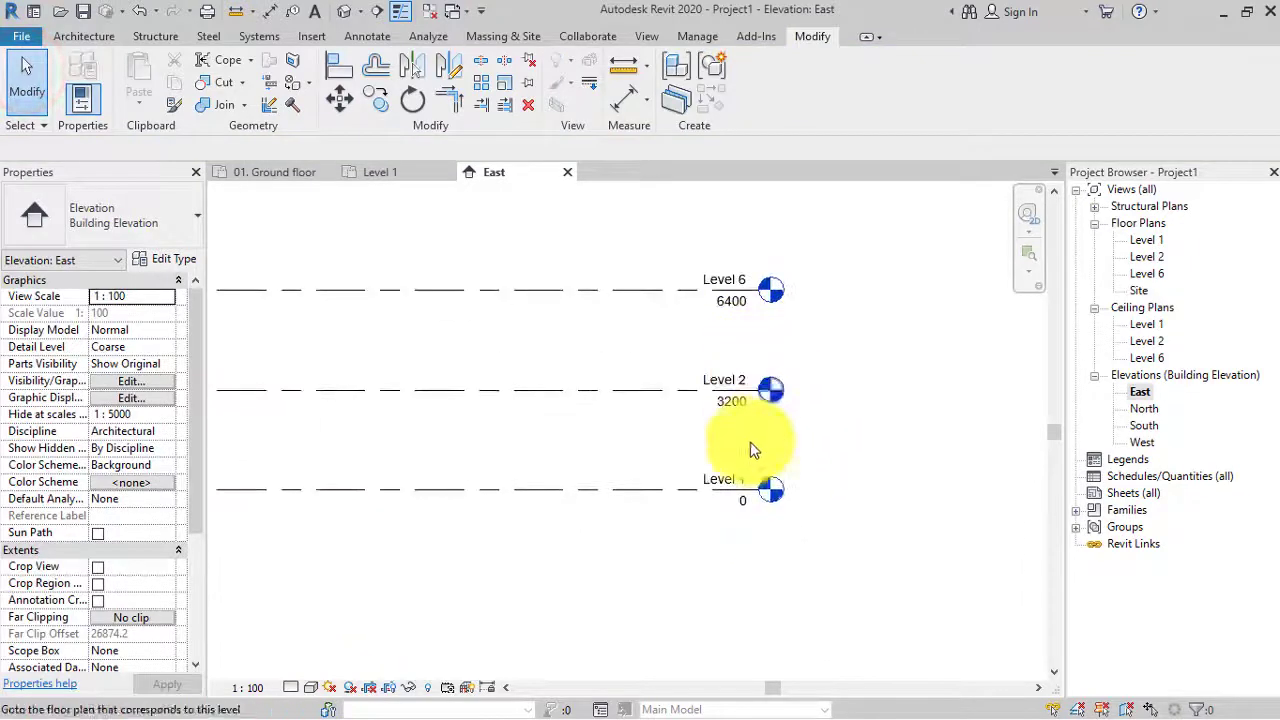
pyautogui.click(733, 480)
pyautogui.click(733, 480)
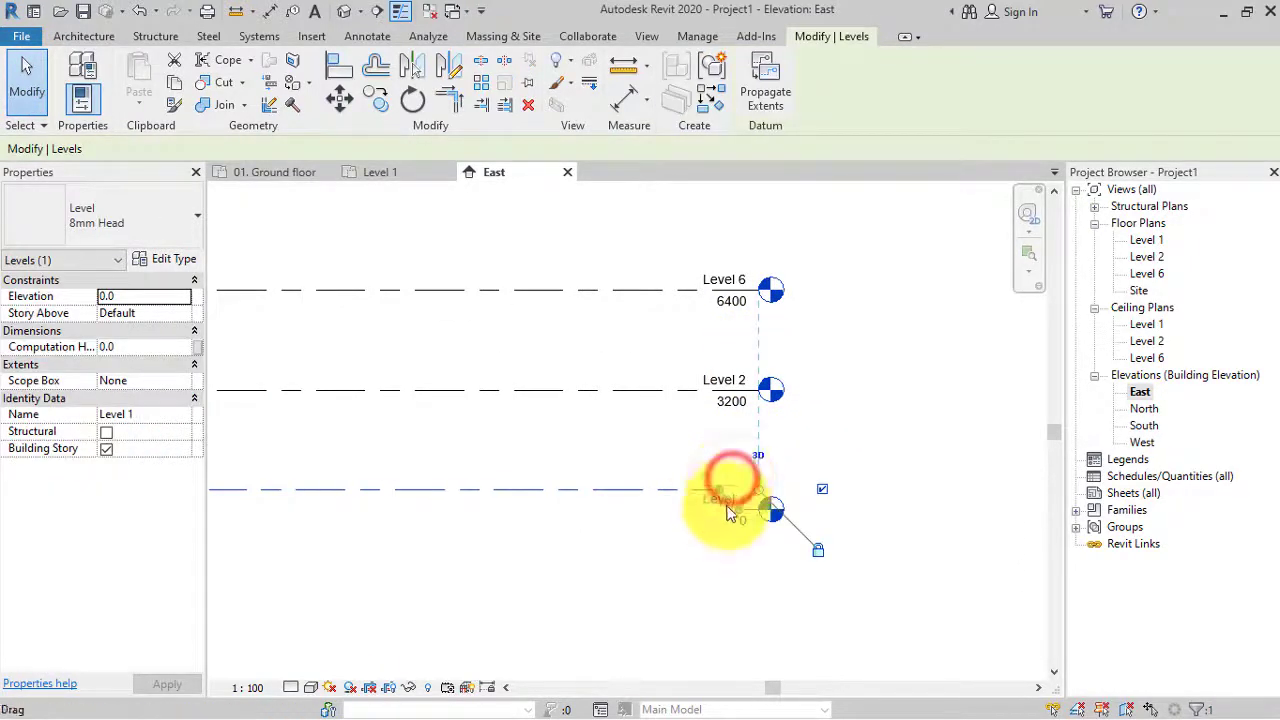
pyautogui.click(708, 507)
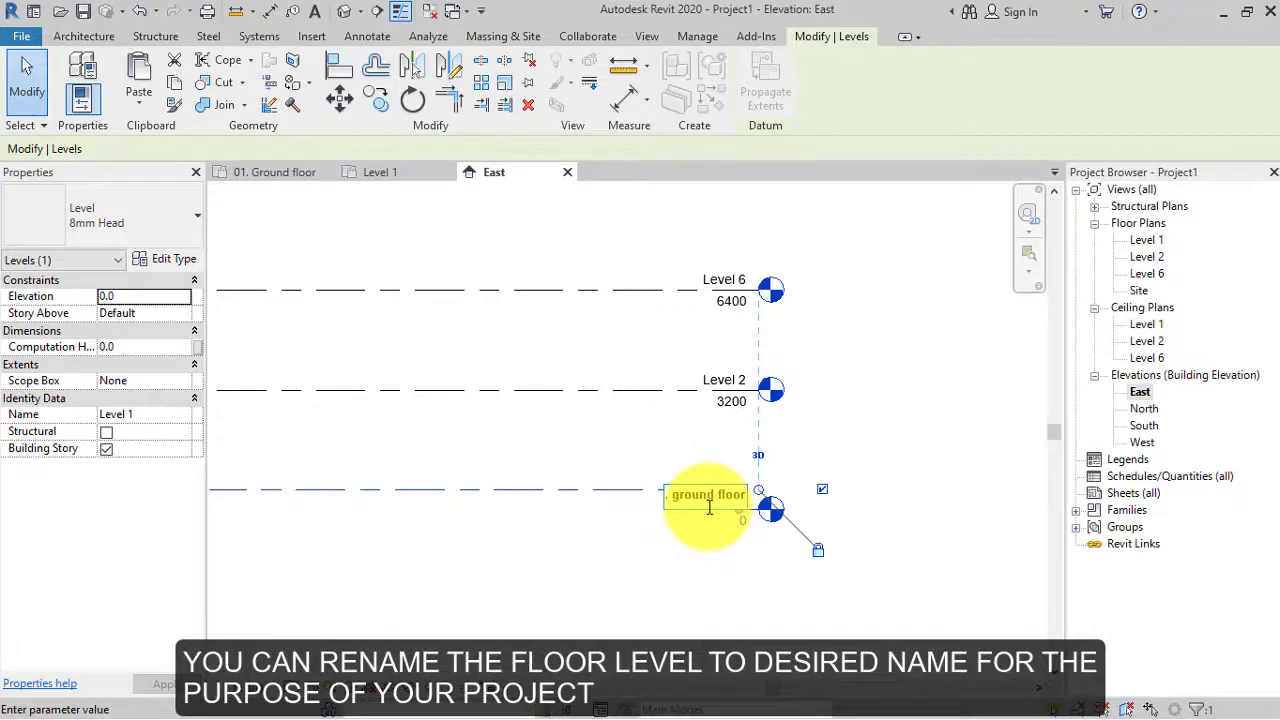
pyautogui.click(642, 432)
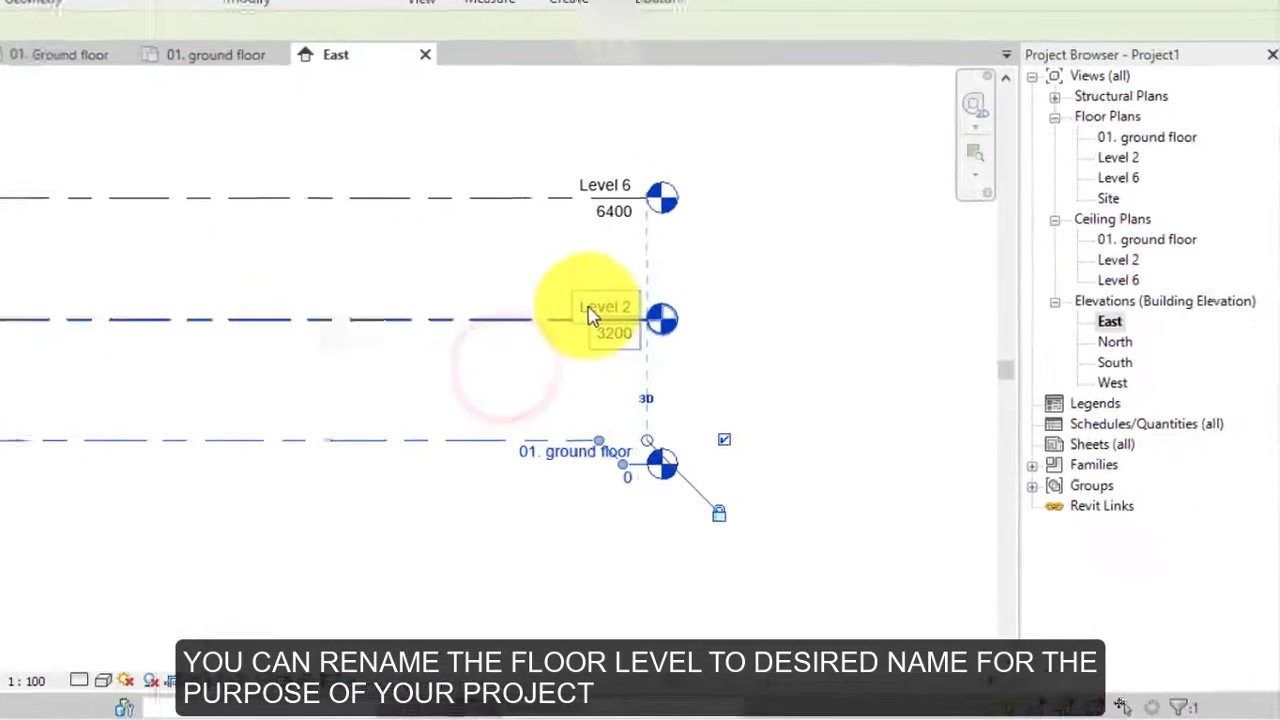
# Step: Rename Level 2 as "02. first floor", including its corresponding plan views
pyautogui.click(716, 382)
pyautogui.click(710, 378)
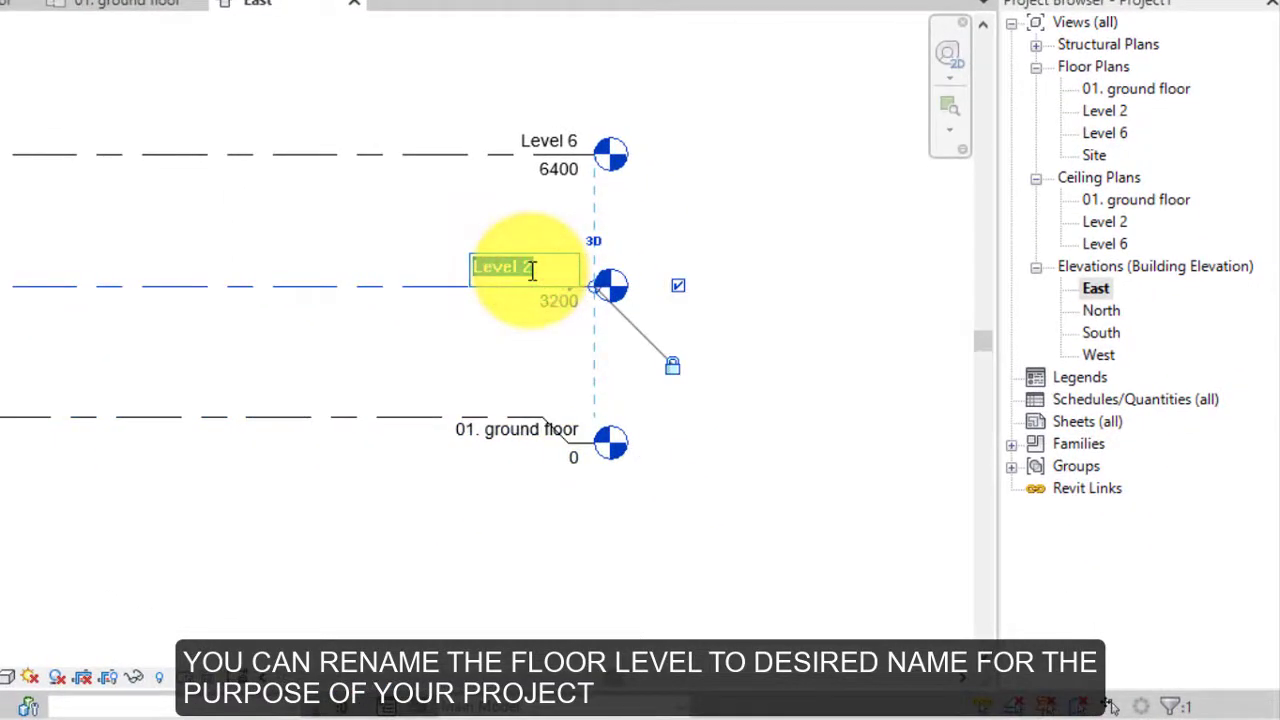
pyautogui.write('02. first floor')
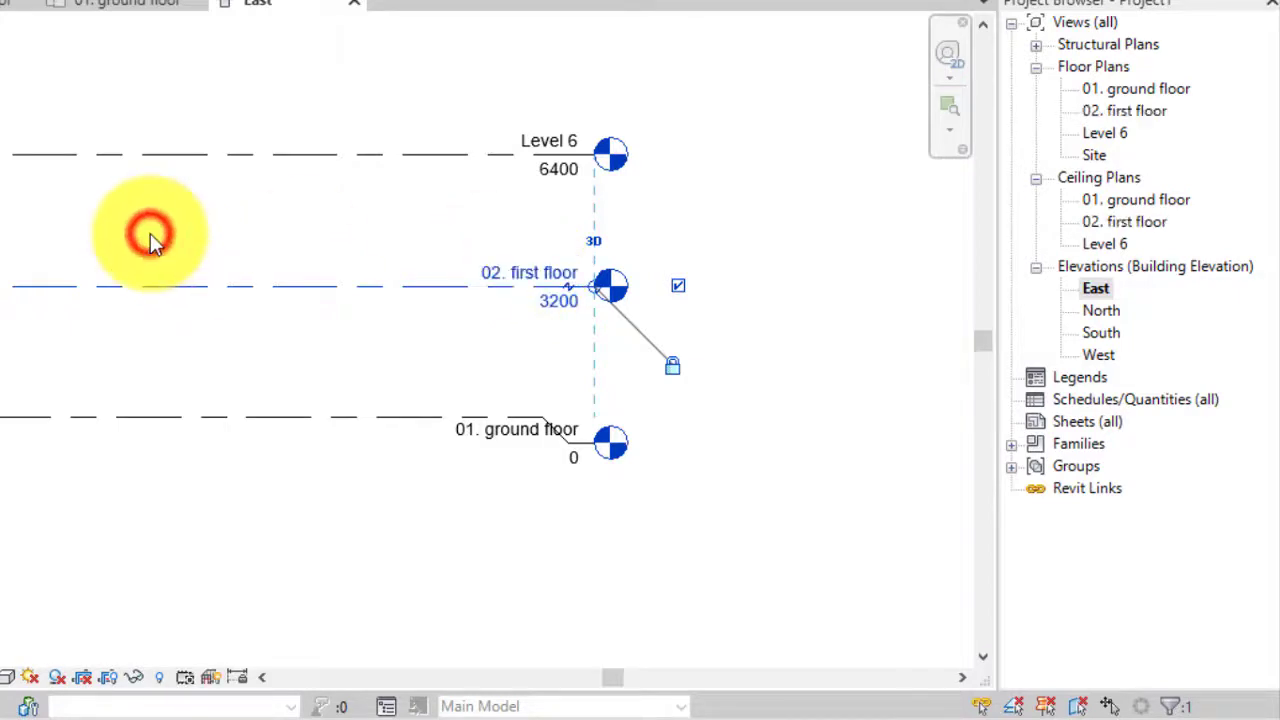
# Step: Rename Level 6 as "03. second floor", including its corresponding plan views
pyautogui.click(557, 140)
pyautogui.click(557, 137)
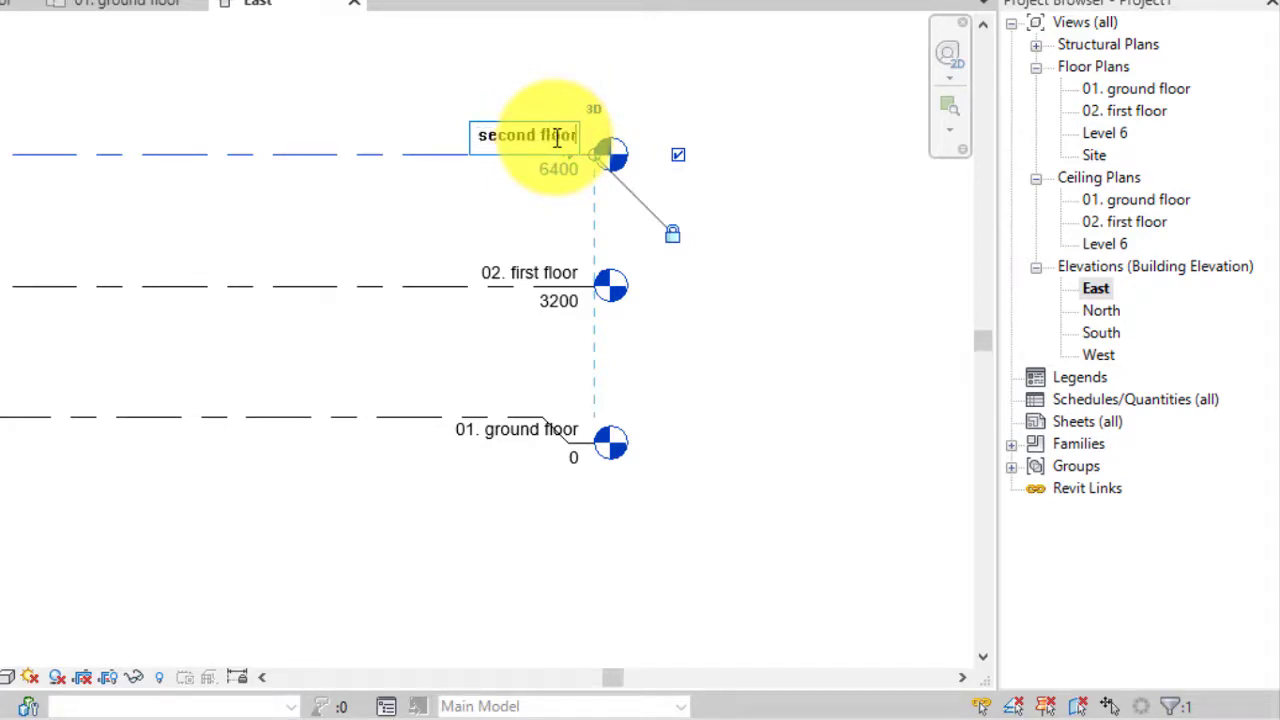
pyautogui.click(309, 206)
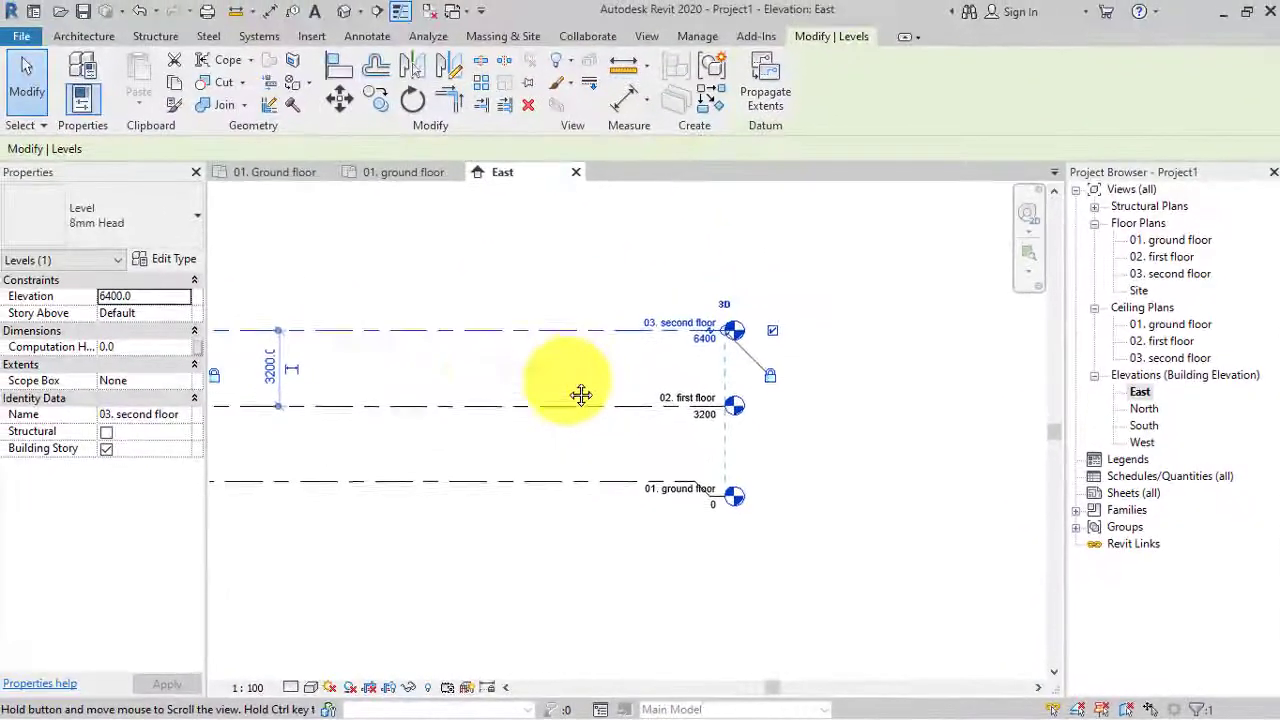
pyautogui.moveTo(581, 395); pyautogui.dragTo(581, 406, button='middle')
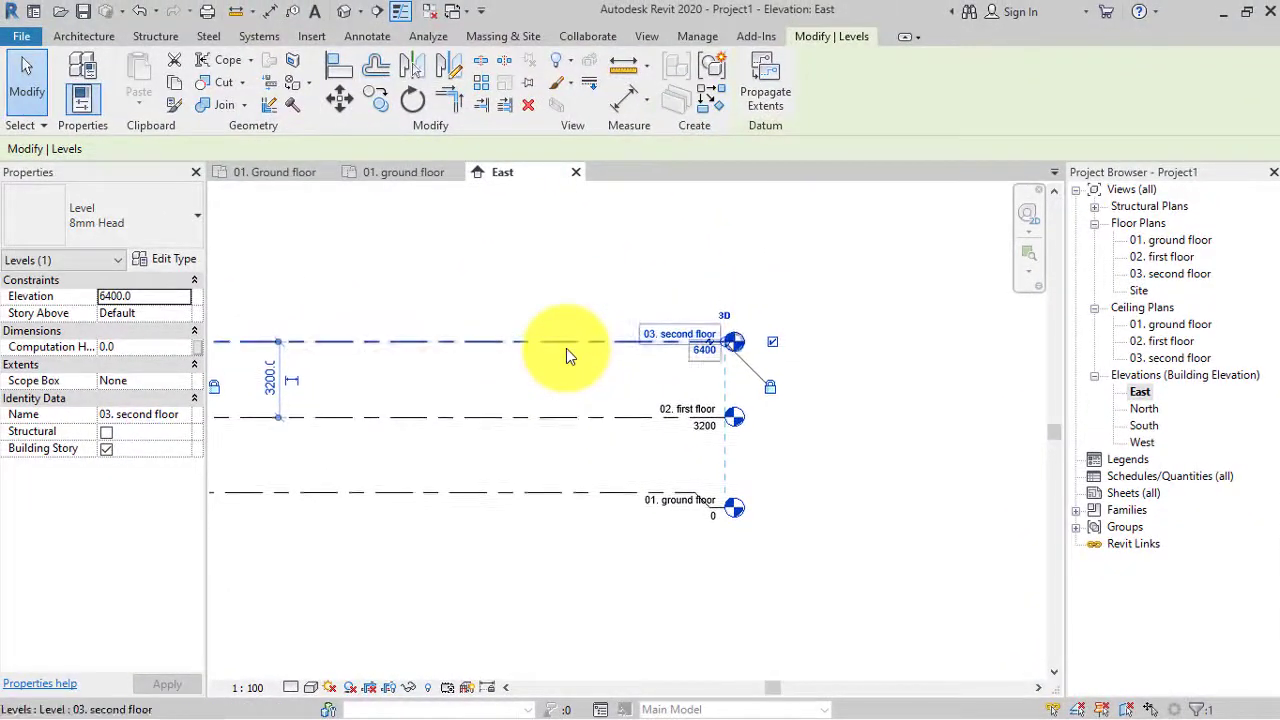
# Step: Create a similar level 3200 above the second floor by picking its line with an offset, and end level placement
pyautogui.click(706, 101)
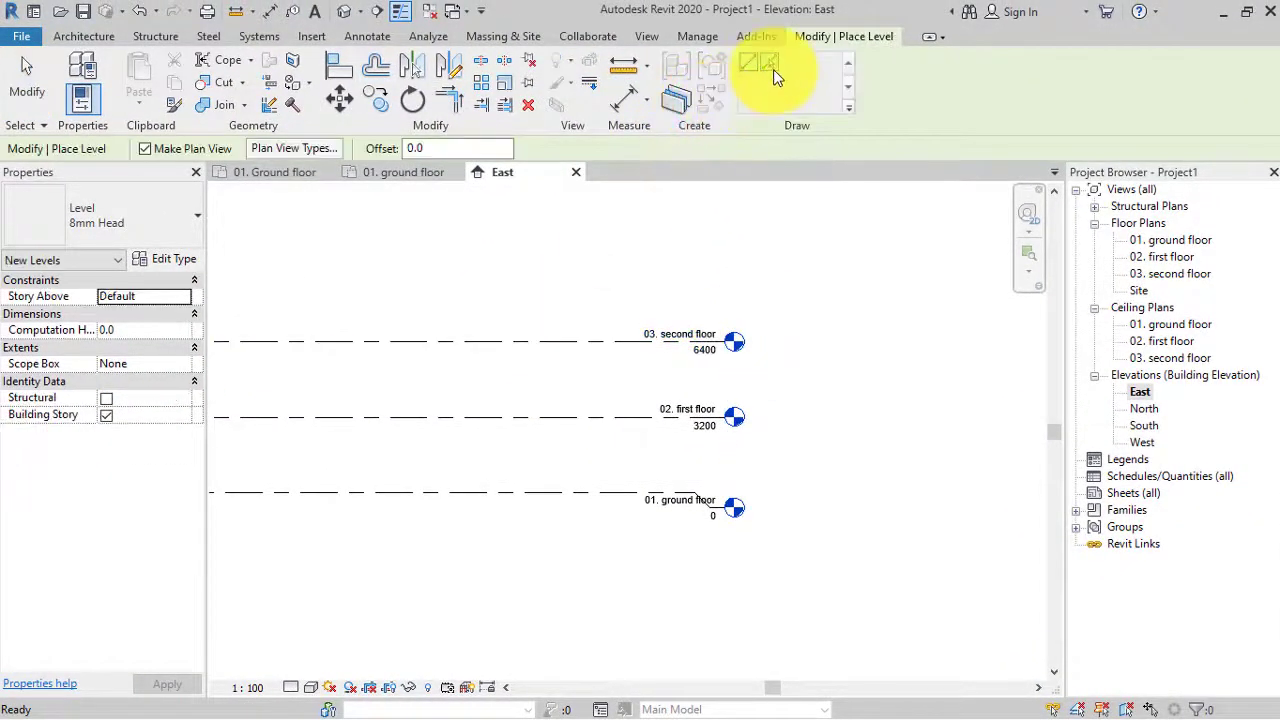
pyautogui.click(770, 64)
pyautogui.click(449, 150)
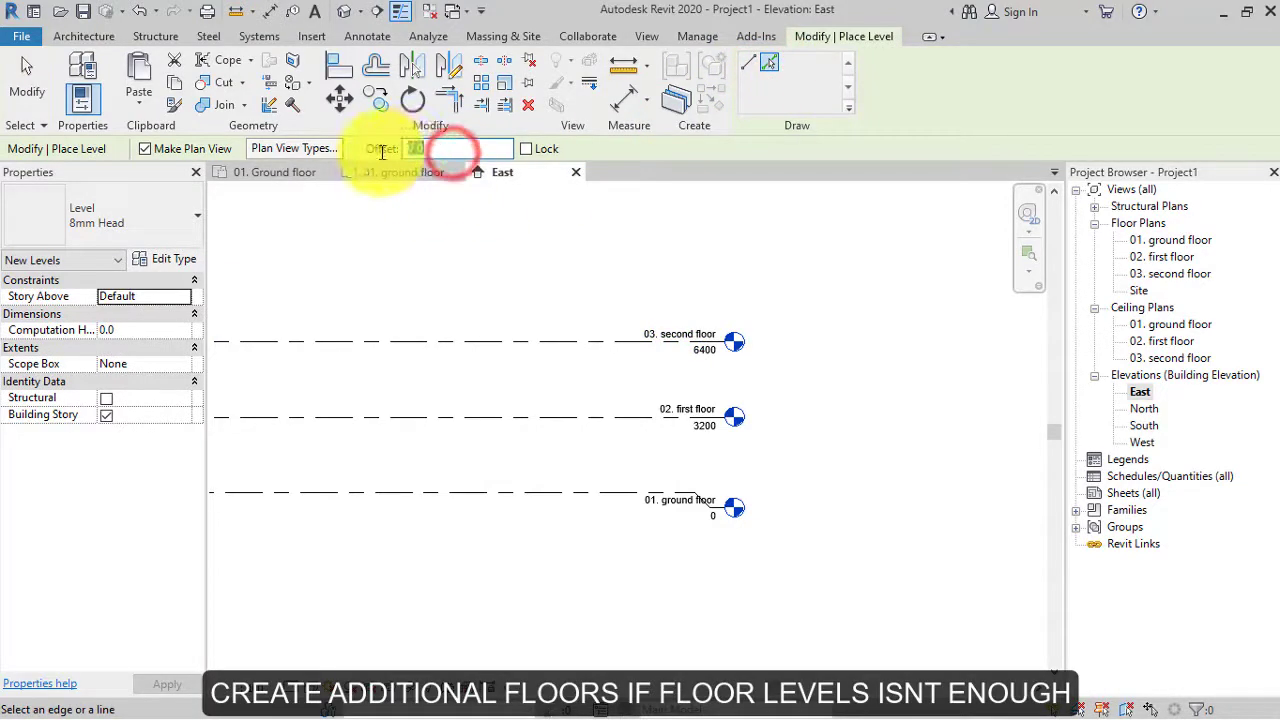
pyautogui.write('320')
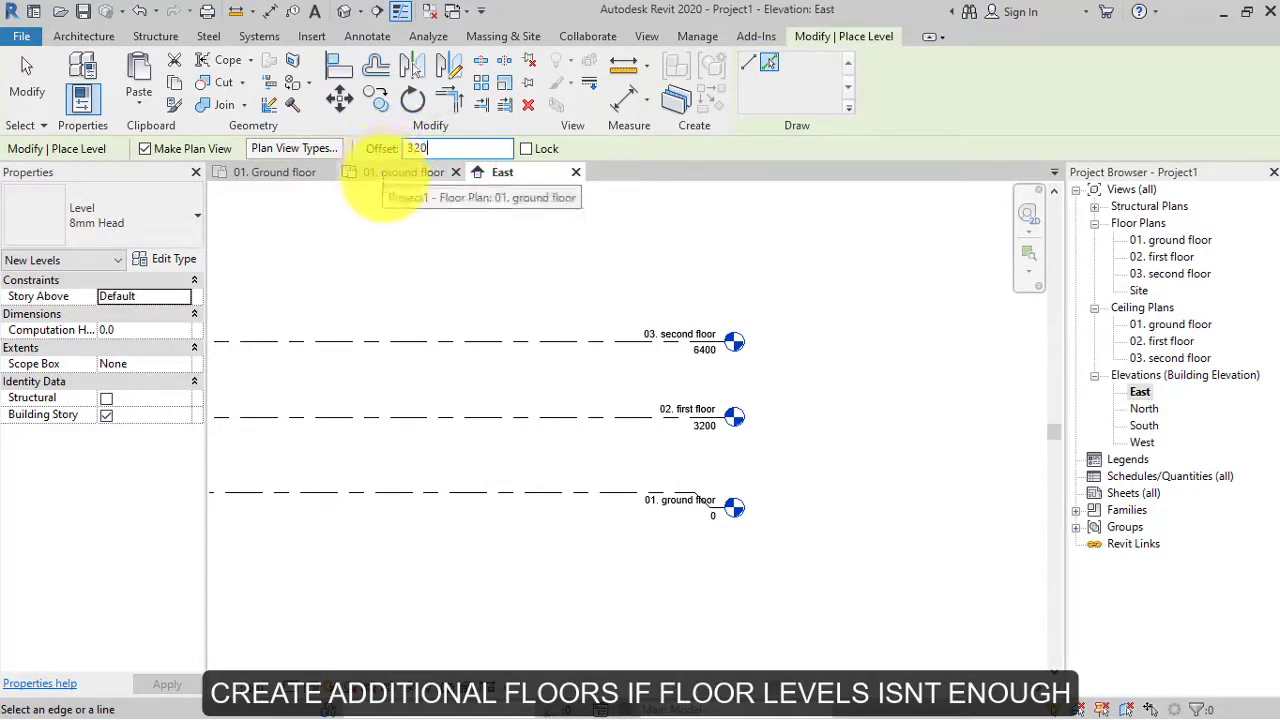
pyautogui.click(472, 338)
pyautogui.click(27, 70)
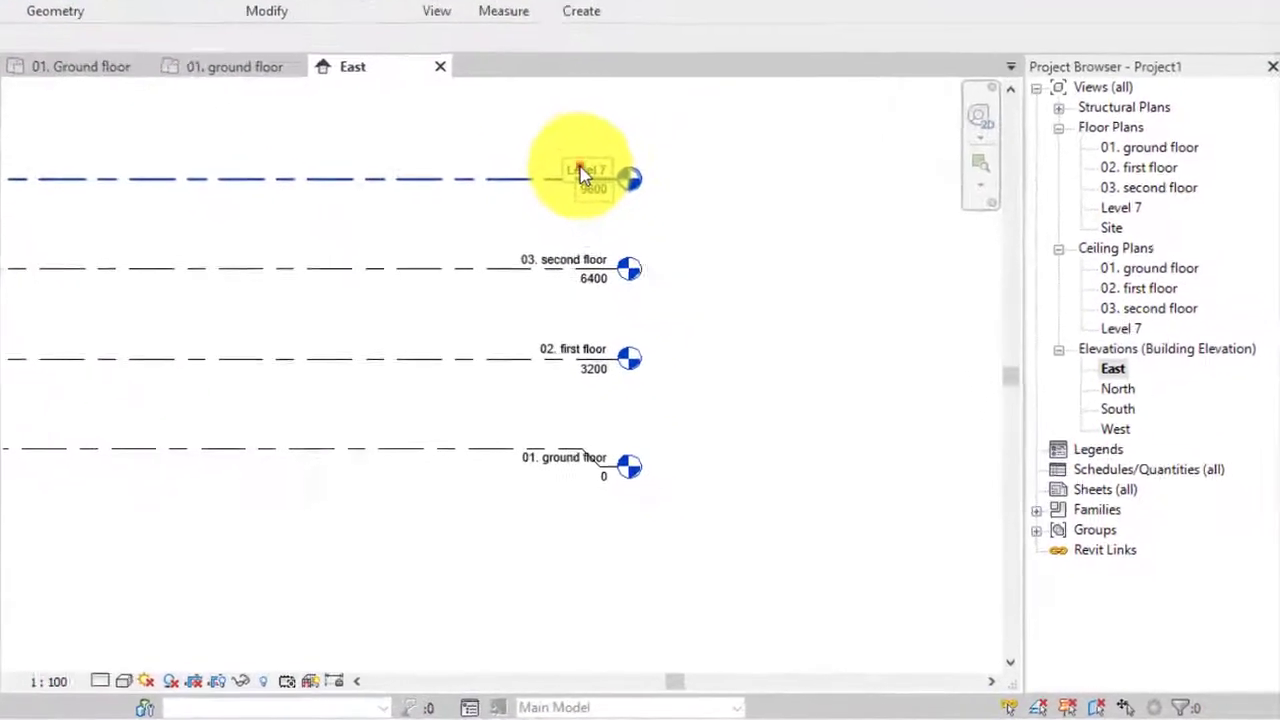
# Step: Rename Level 7 as "04. pent floor", including its corresponding plan views, and deselect it
pyautogui.doubleClick(683, 250)
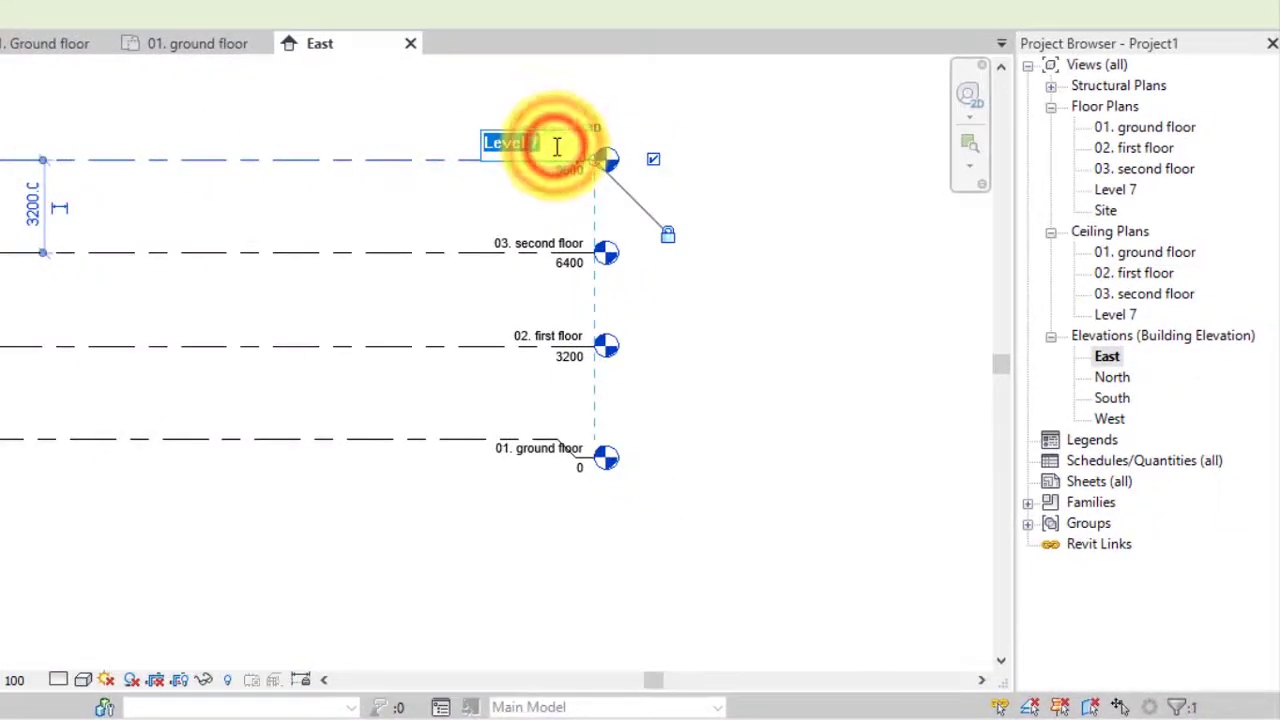
pyautogui.write('pent floor')
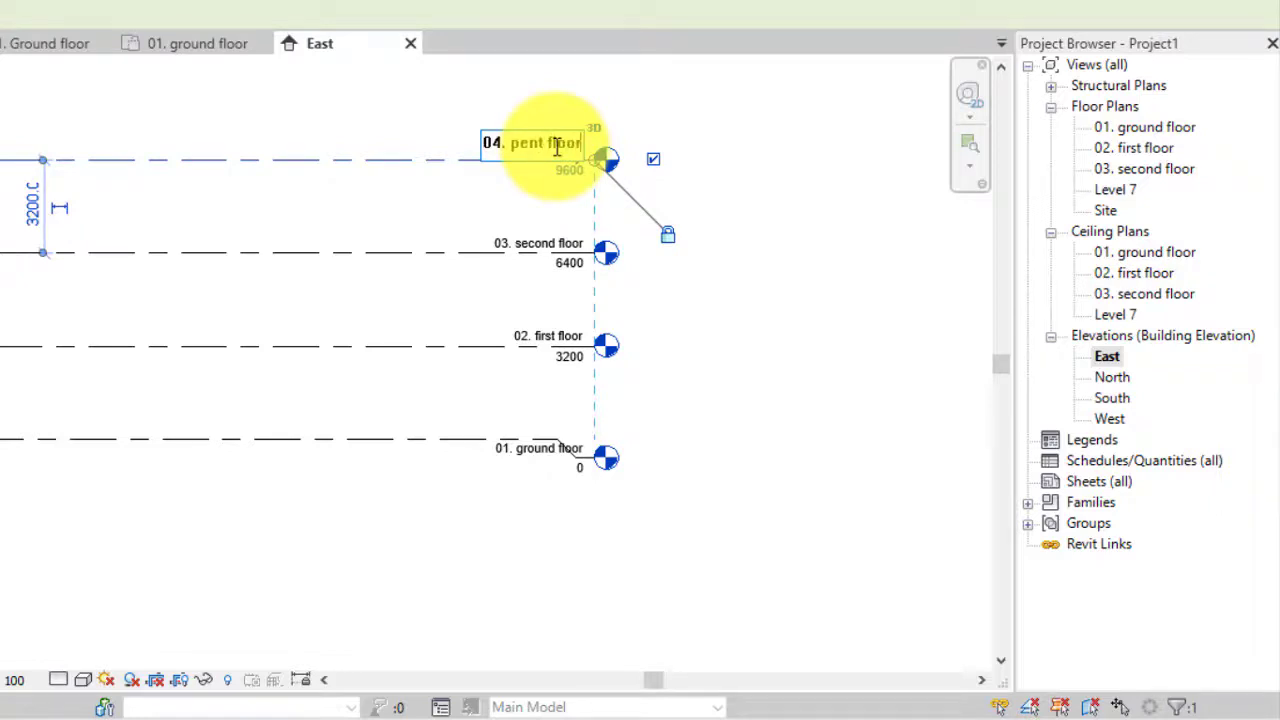
pyautogui.click(477, 189)
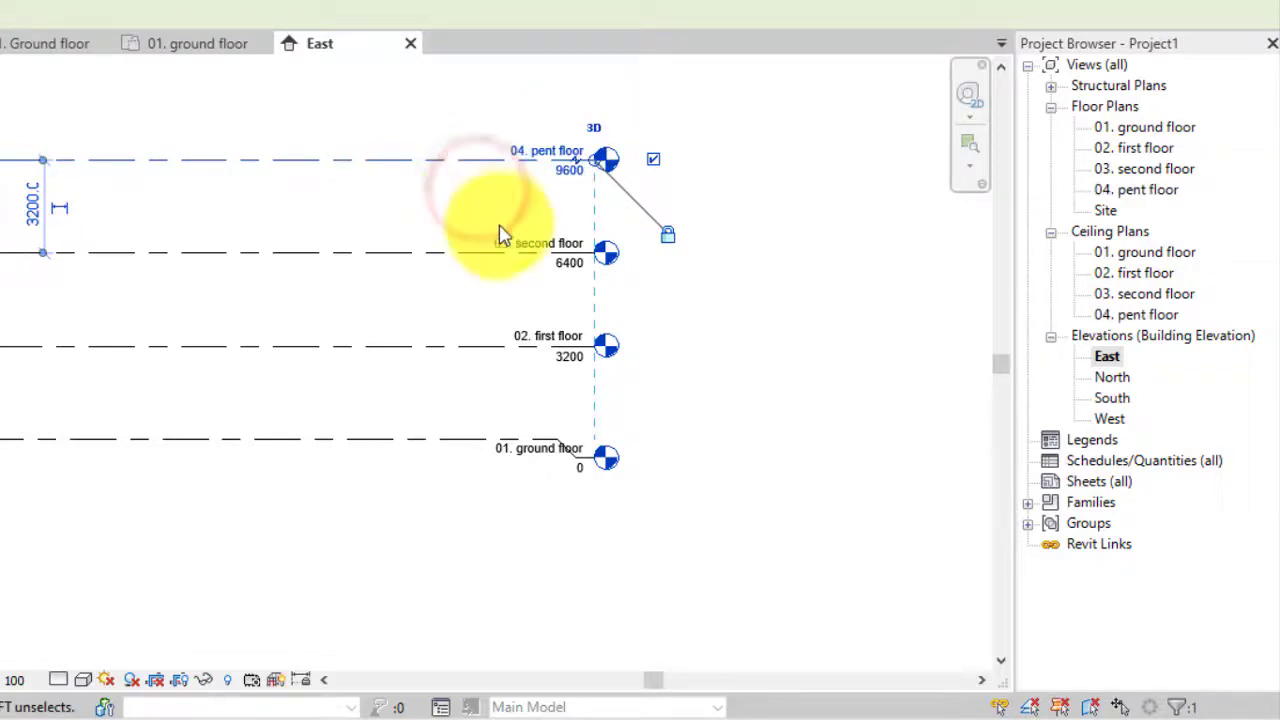
pyautogui.click(408, 93)
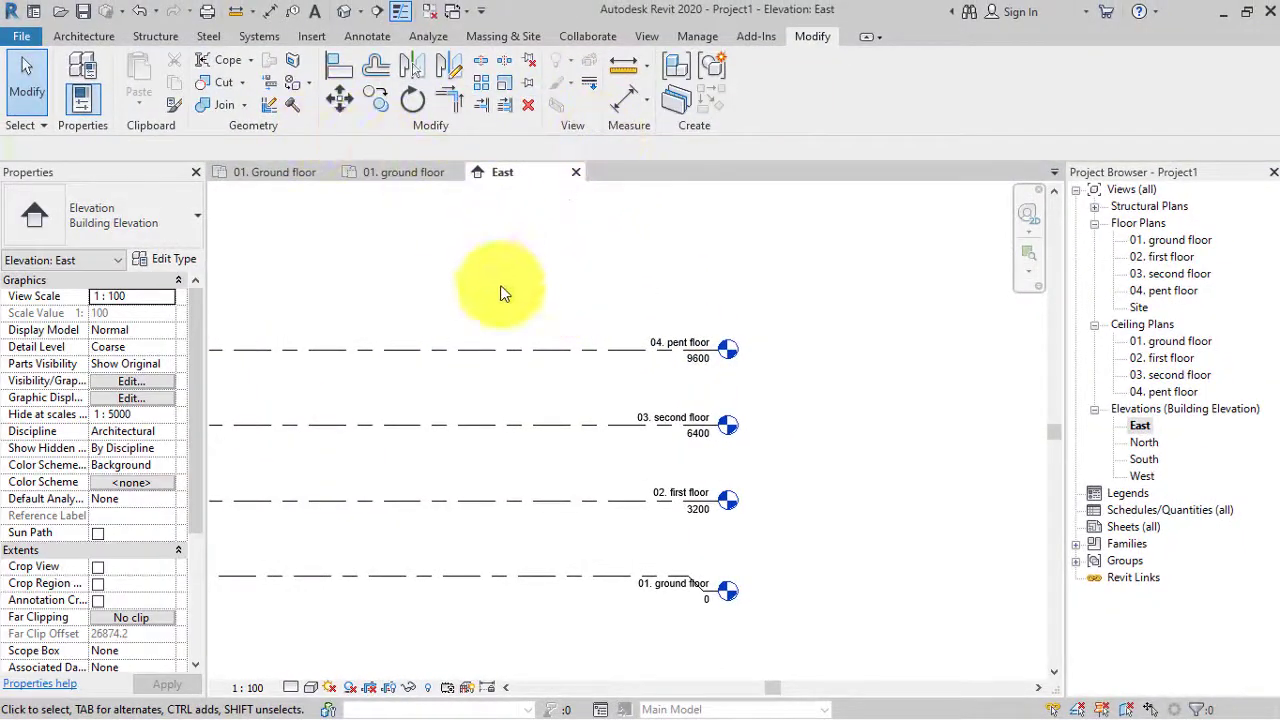
# Step: Create a similar level 3000 above the pent floor by picking its line with an offset, and end level placement
pyautogui.click(515, 350)
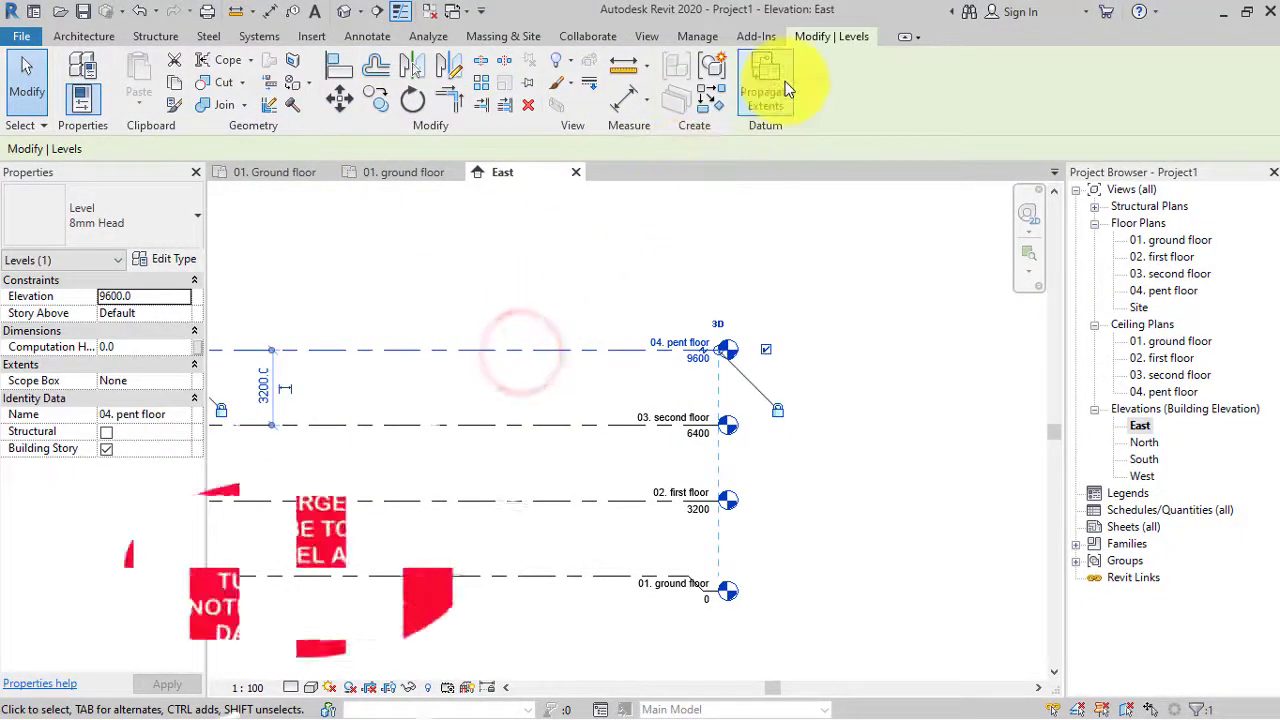
pyautogui.click(718, 100)
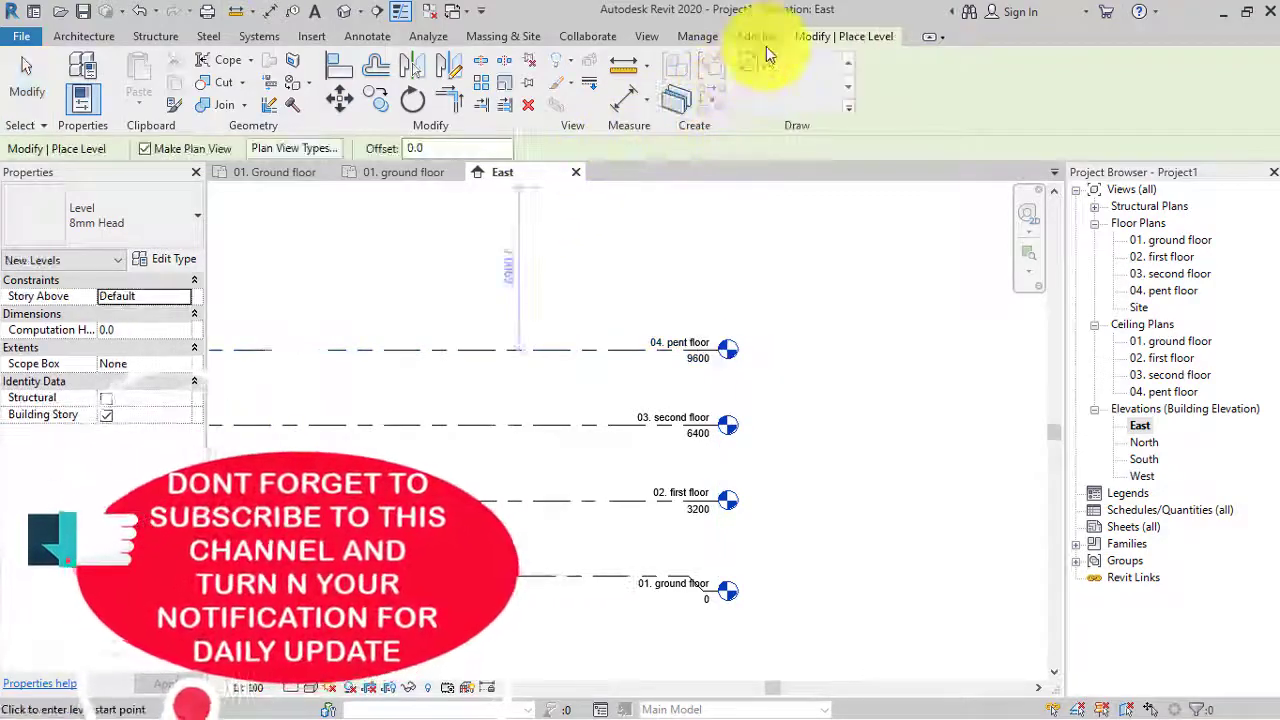
pyautogui.click(770, 60)
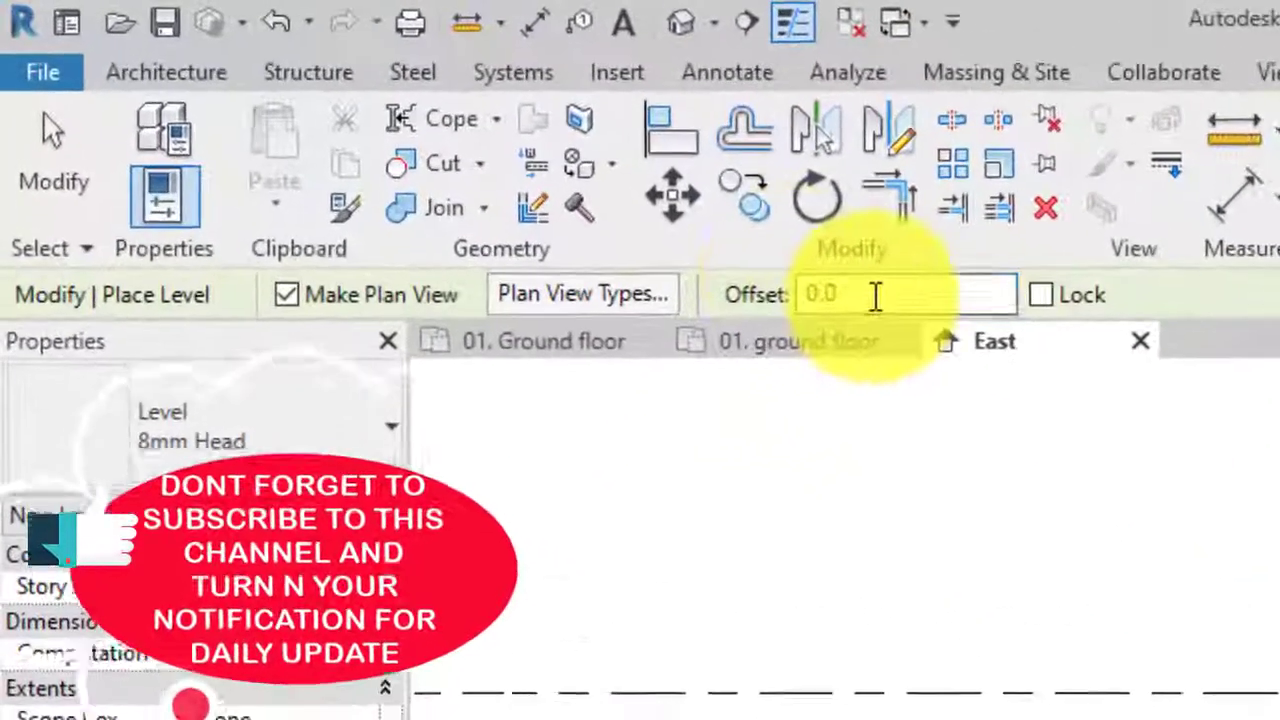
pyautogui.click(435, 148)
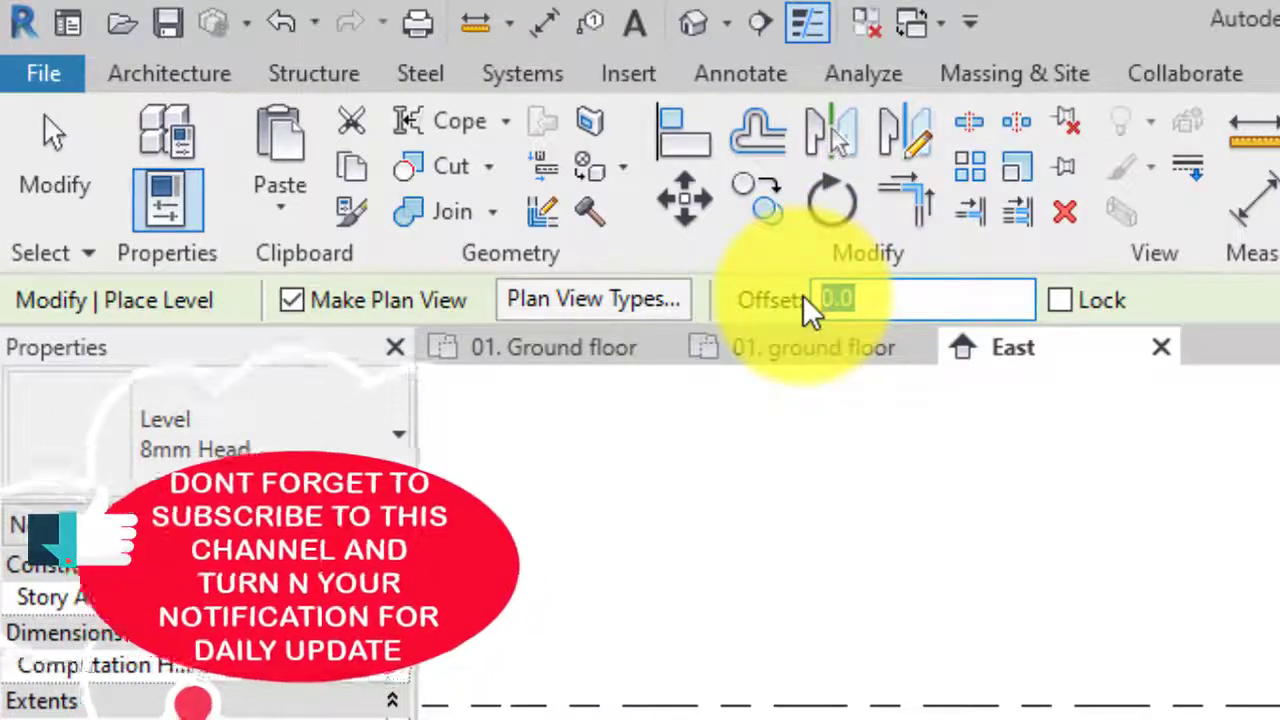
pyautogui.write('3000')
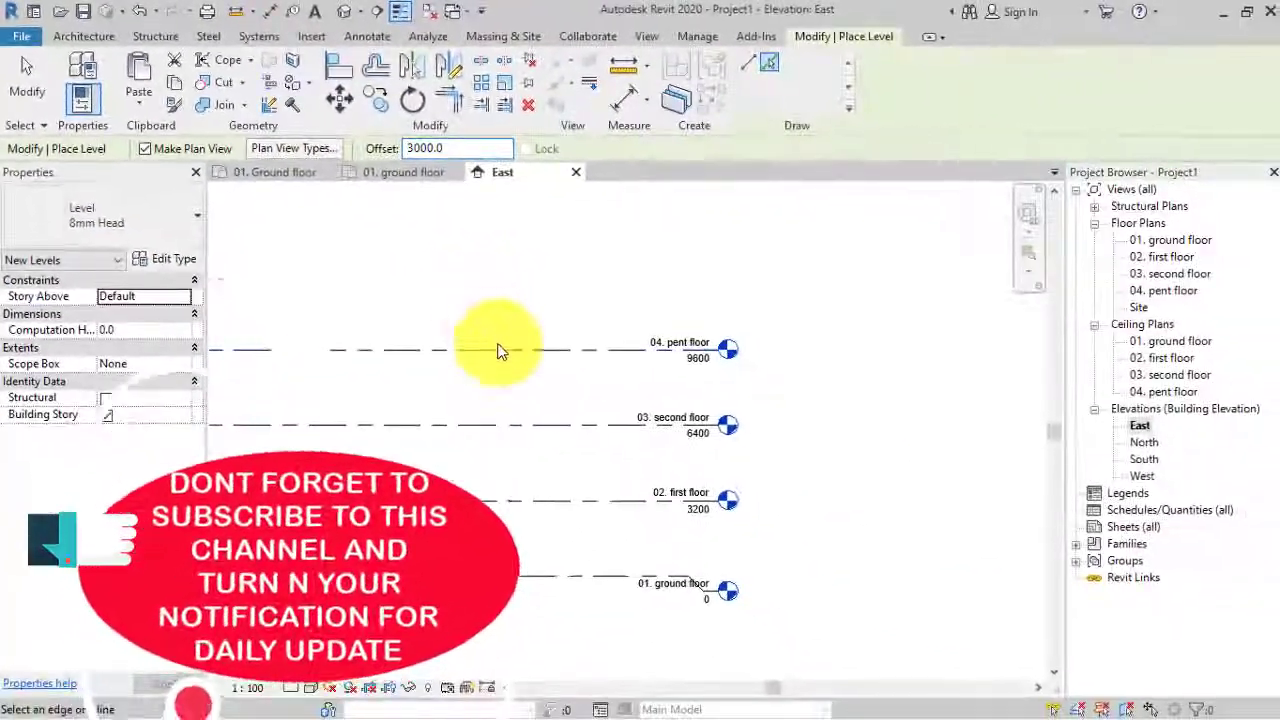
pyautogui.click(502, 351)
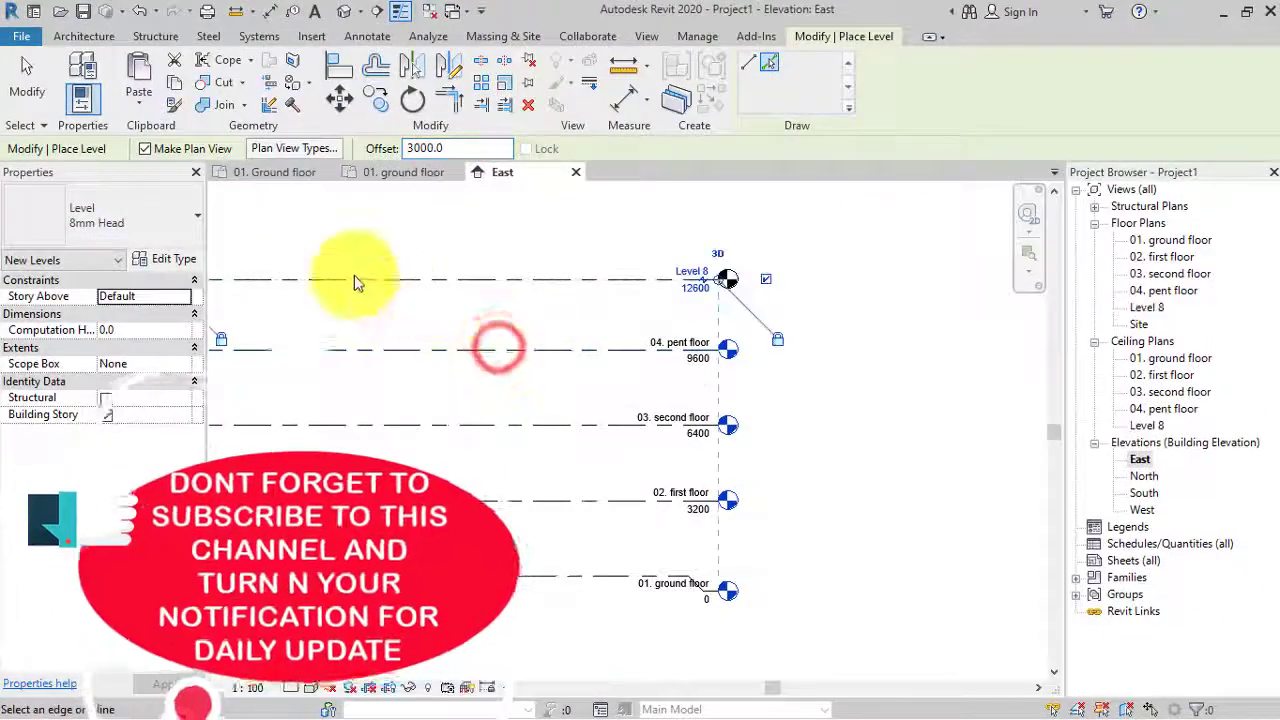
pyautogui.click(28, 92)
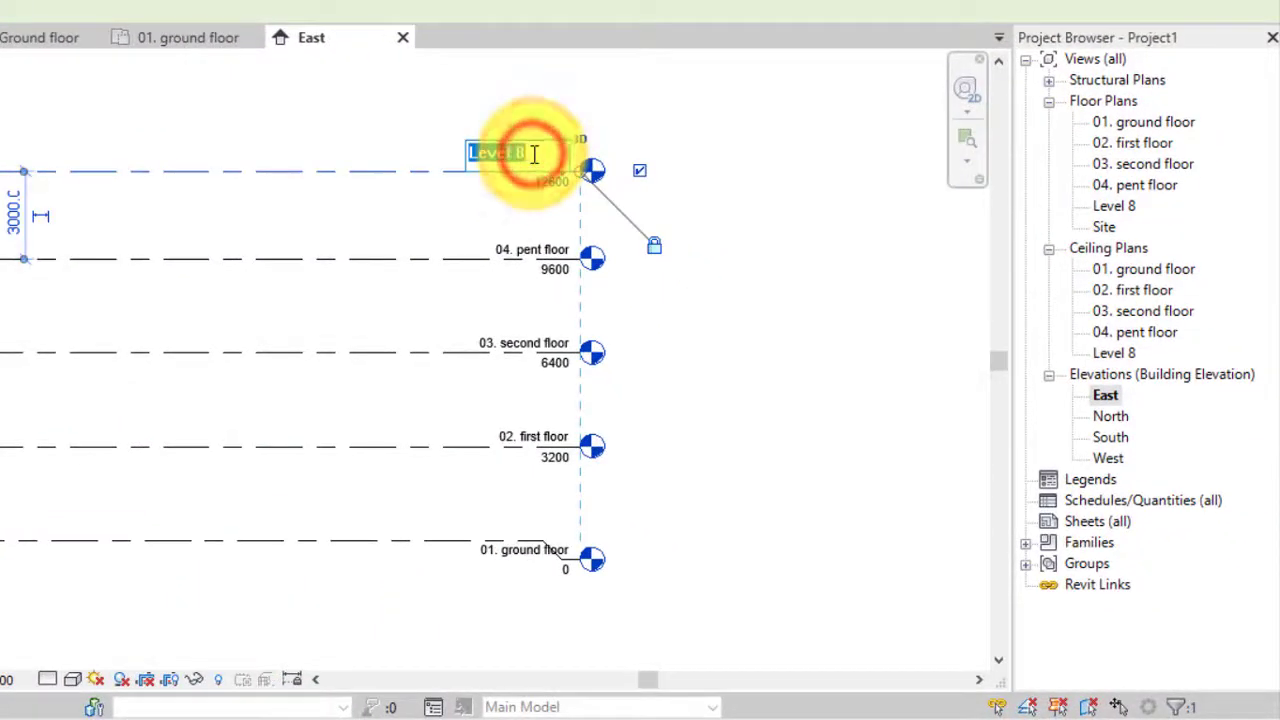
# Step: Rename Level 8 as "05 Roof", including its corresponding plan views, and deselect it
pyautogui.write('r')
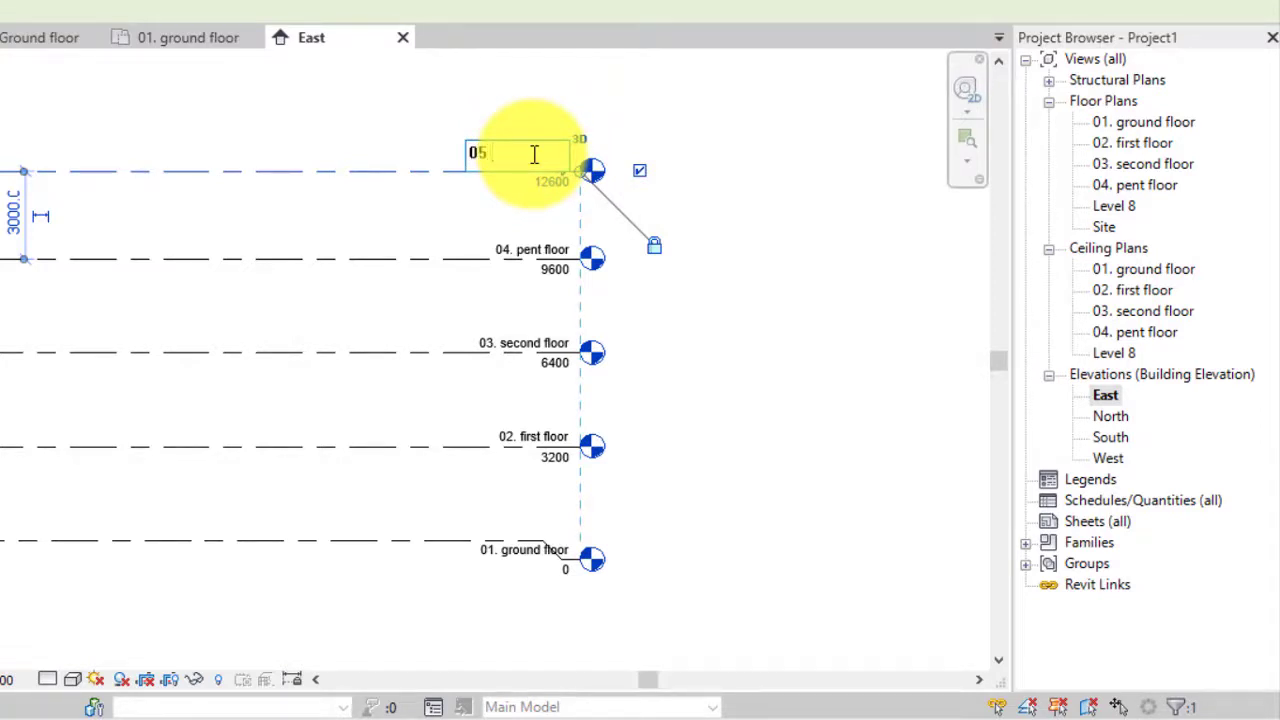
pyautogui.write('5 Roof')
pyautogui.click(714, 180)
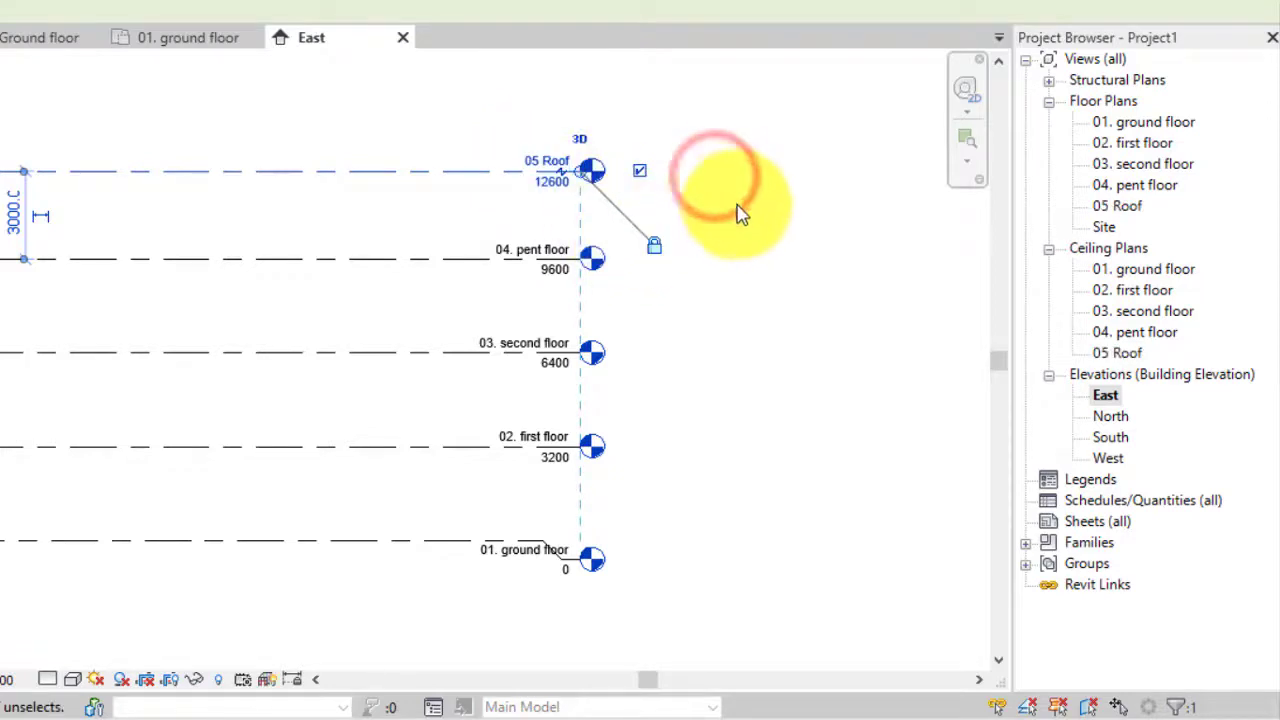
pyautogui.click(737, 209)
pyautogui.scroll(-2, 737, 266)
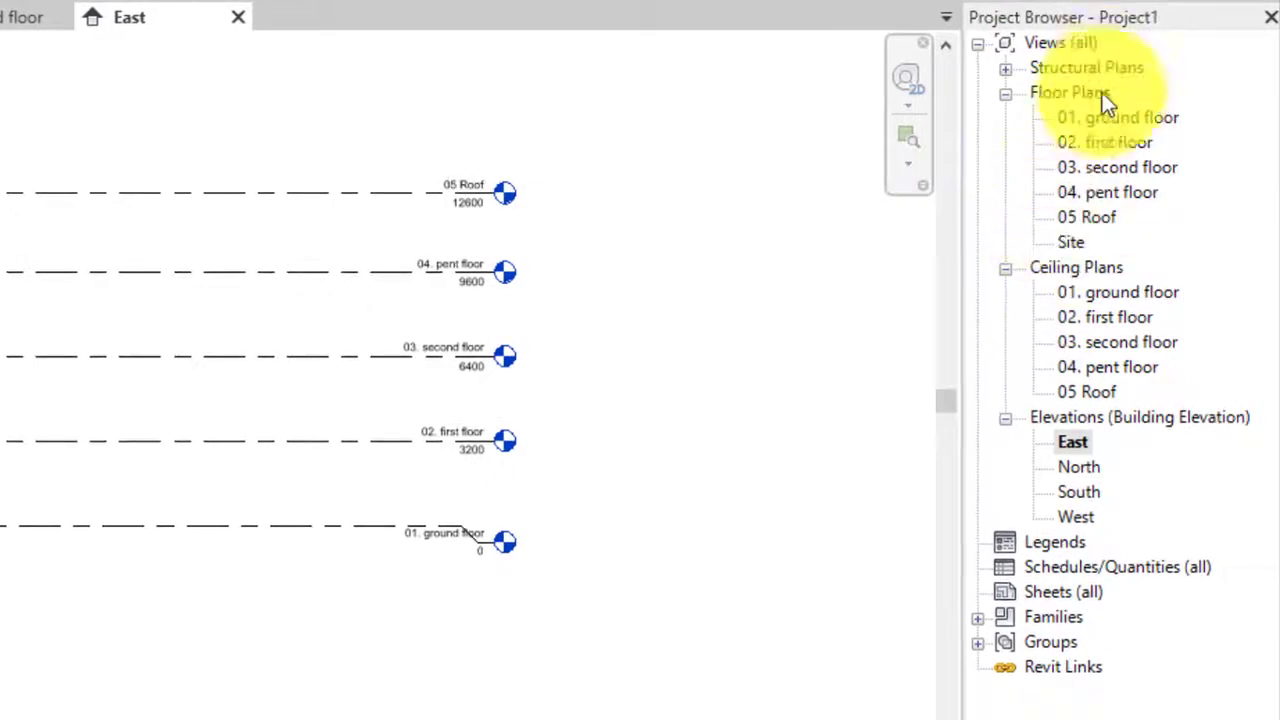
# Step: Open the floor plan views one after another, from 01. ground floor through 05 Roof, to review each level
pyautogui.doubleClick(1108, 116)
pyautogui.click(1109, 145)
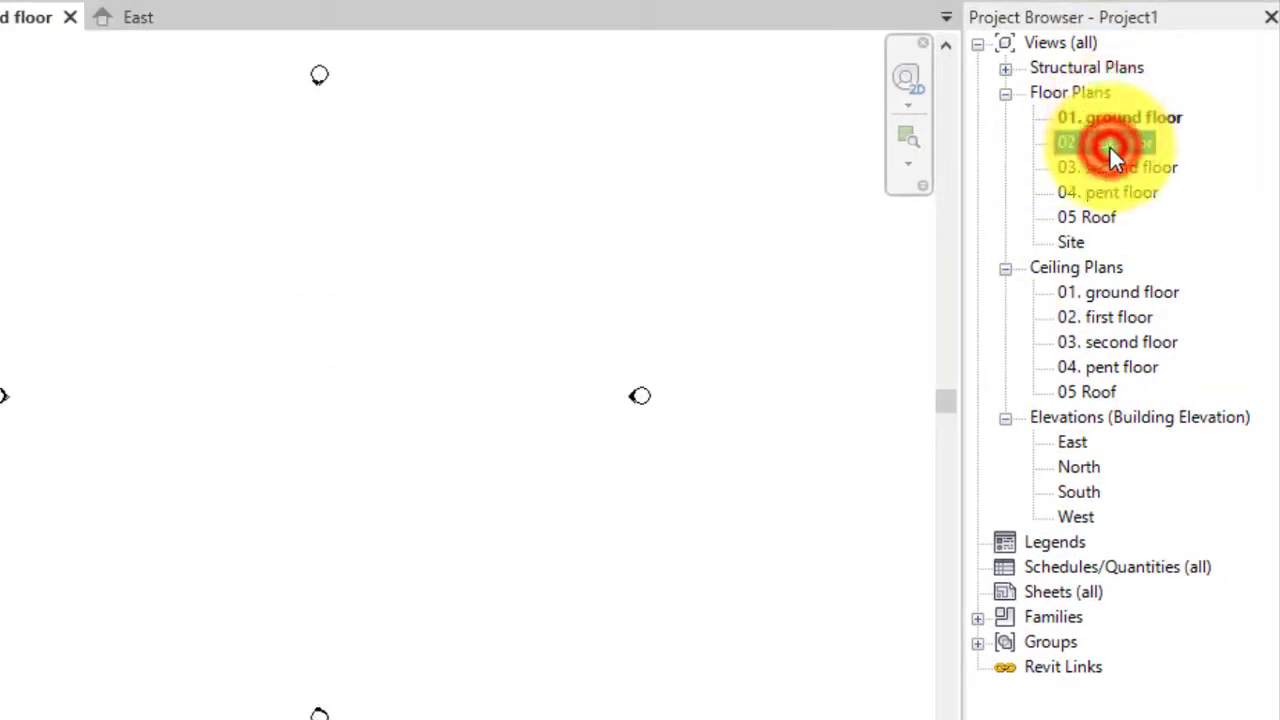
pyautogui.doubleClick(1109, 145)
pyautogui.doubleClick(1117, 167)
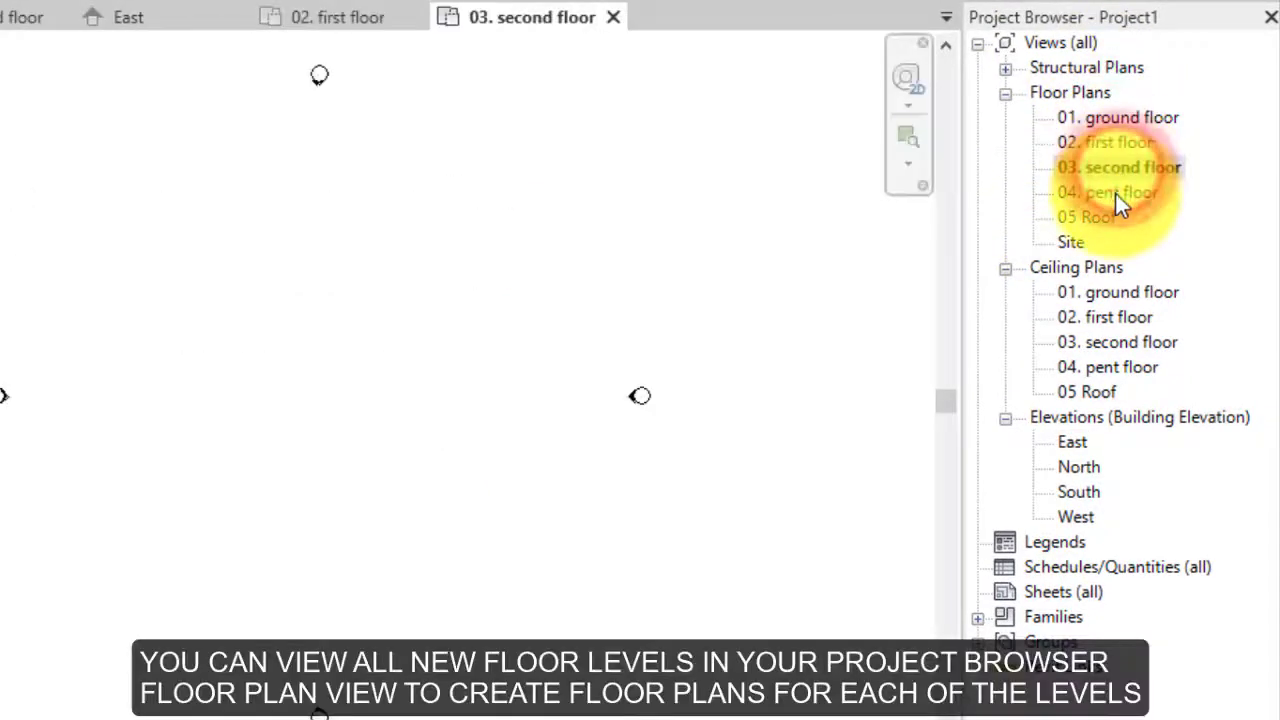
pyautogui.doubleClick(1116, 194)
pyautogui.doubleClick(1096, 220)
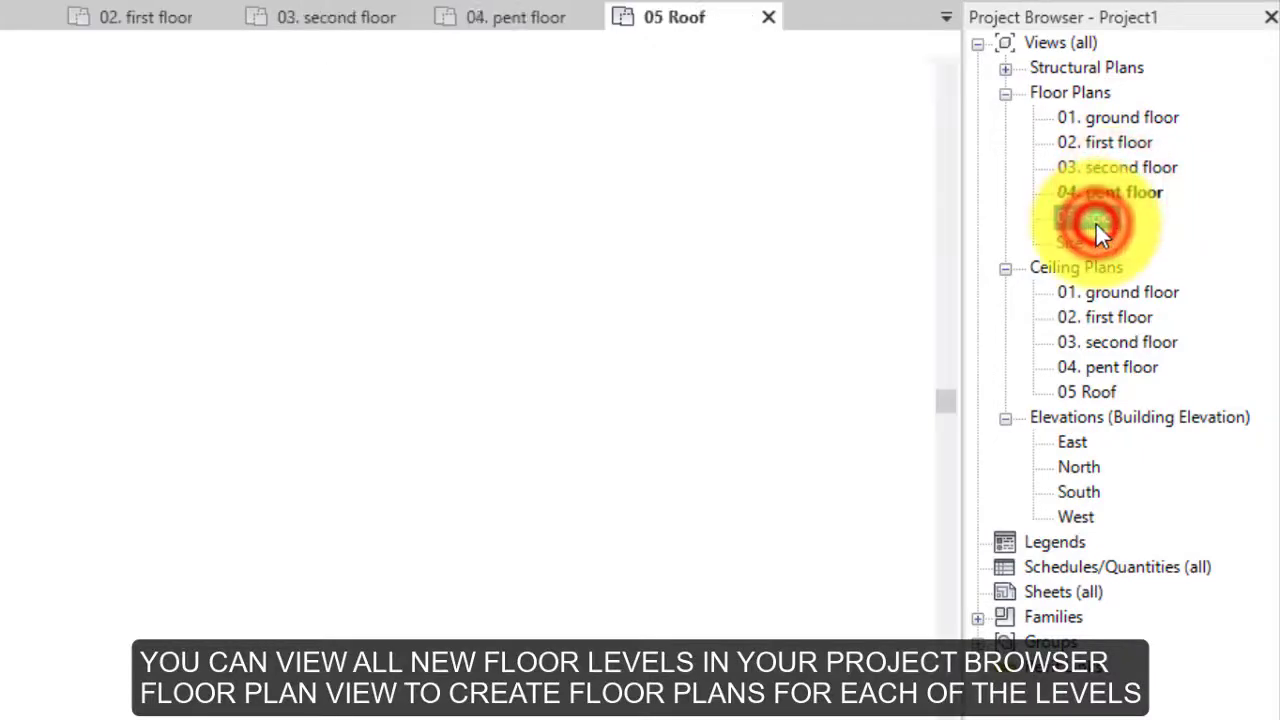
# Step: Open the ceiling plan views one after another, from 01. ground floor through 05 Roof, to review each level
pyautogui.doubleClick(1099, 292)
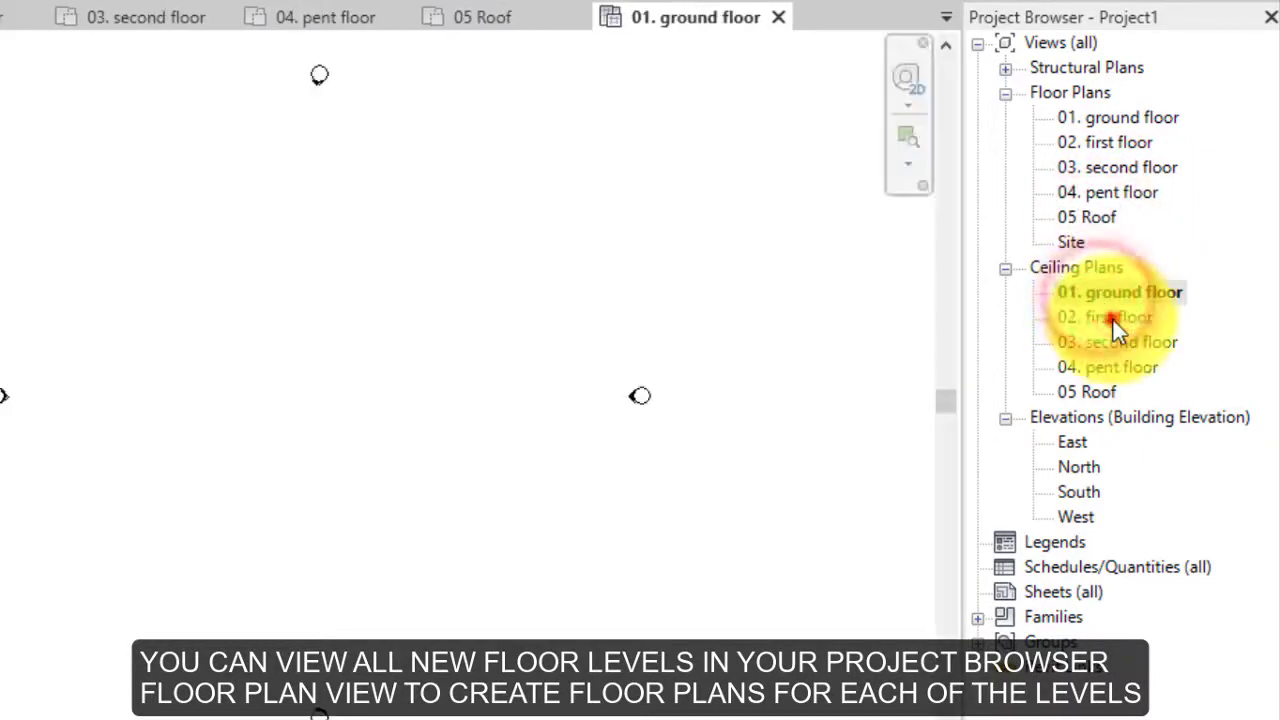
pyautogui.doubleClick(1113, 318)
pyautogui.click(1118, 341)
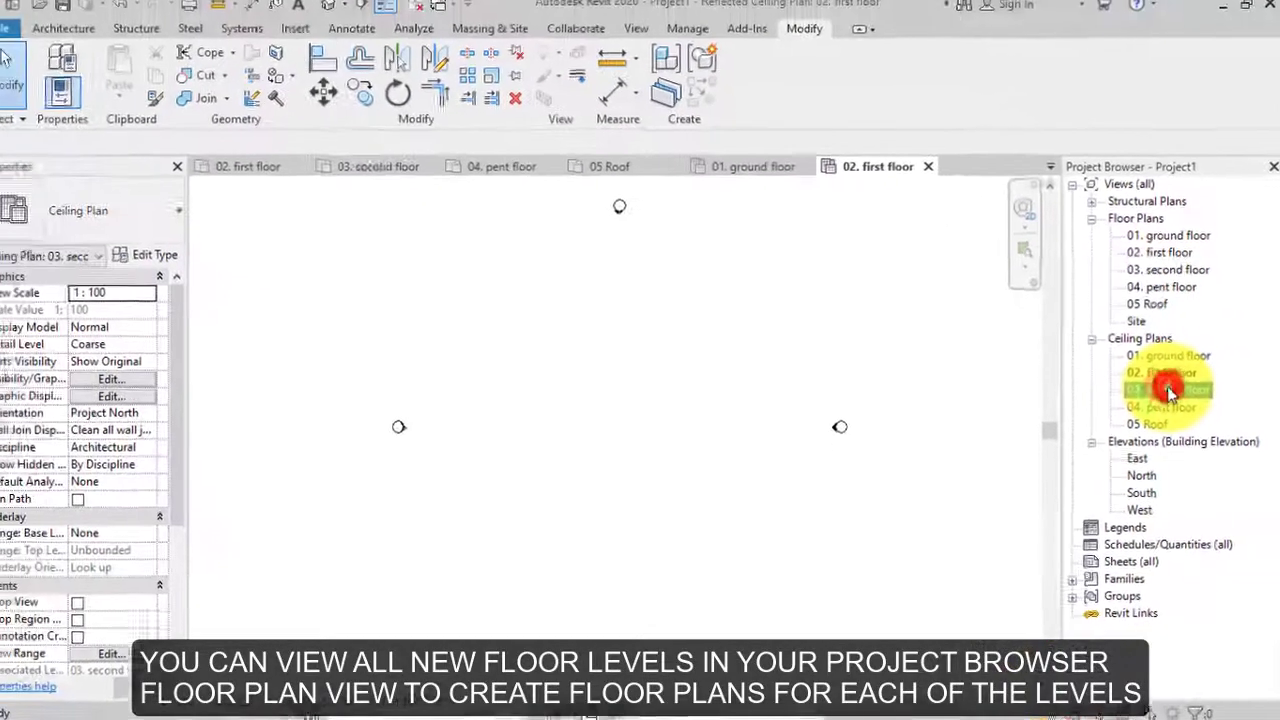
pyautogui.doubleClick(1165, 390)
pyautogui.doubleClick(1160, 407)
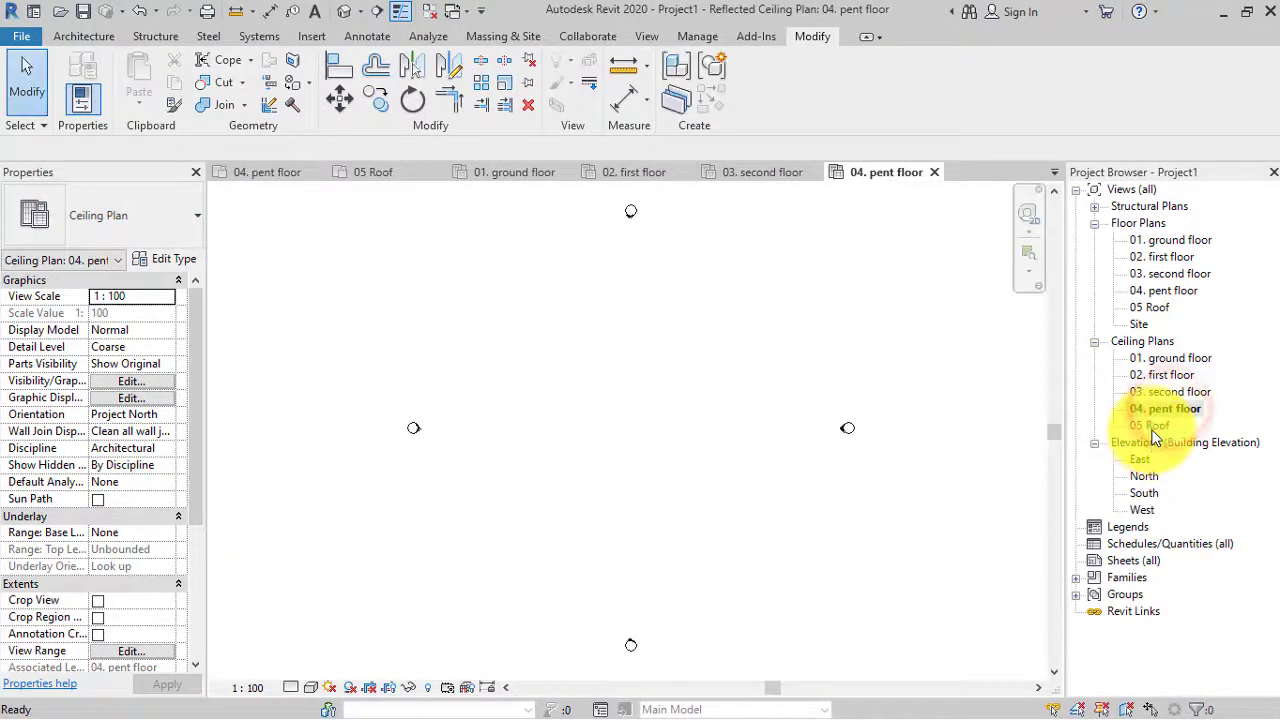
pyautogui.doubleClick(1150, 426)
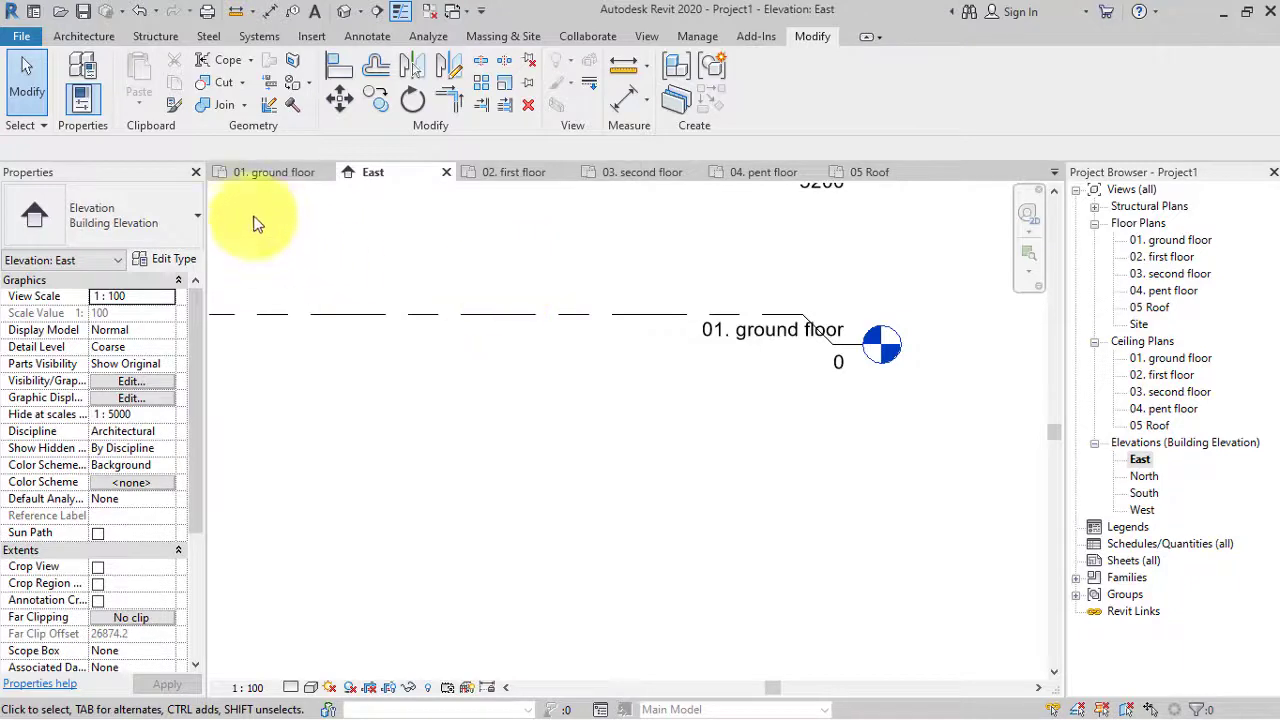
# Step: In the East elevation, create a similar level 1000 below the ground floor by picking its line with an offset
pyautogui.click(668, 318)
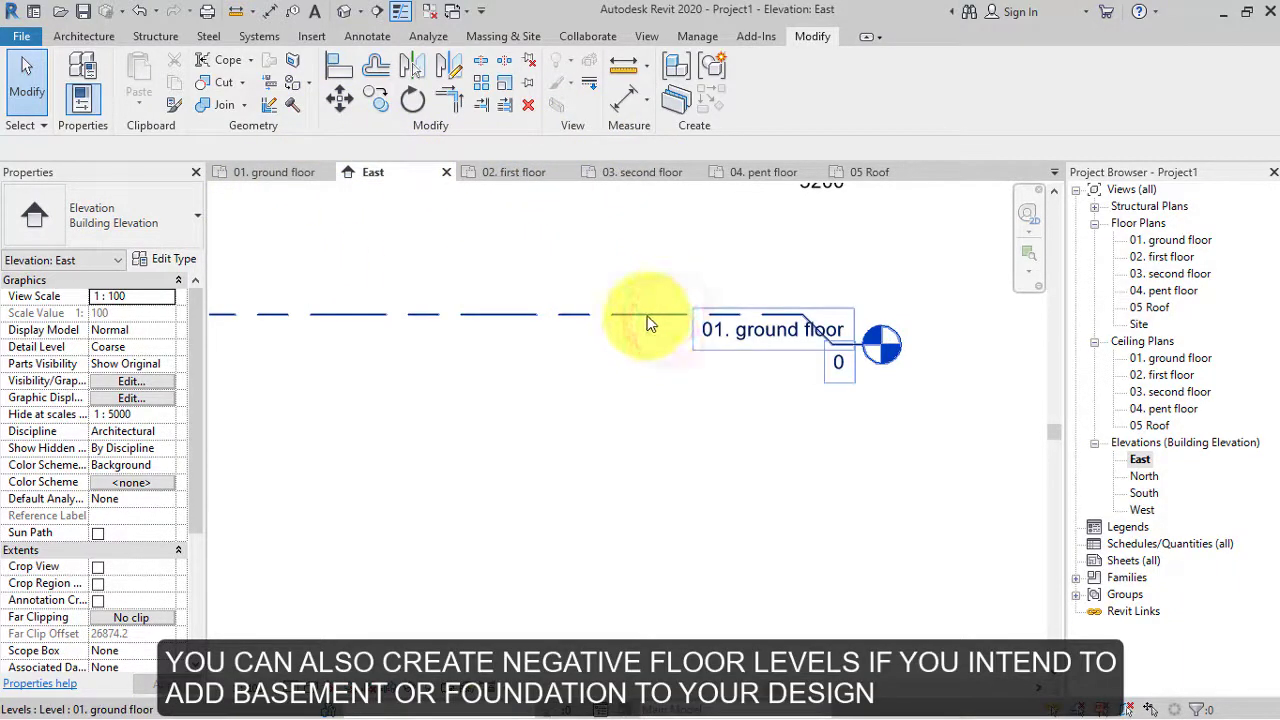
pyautogui.click(586, 316)
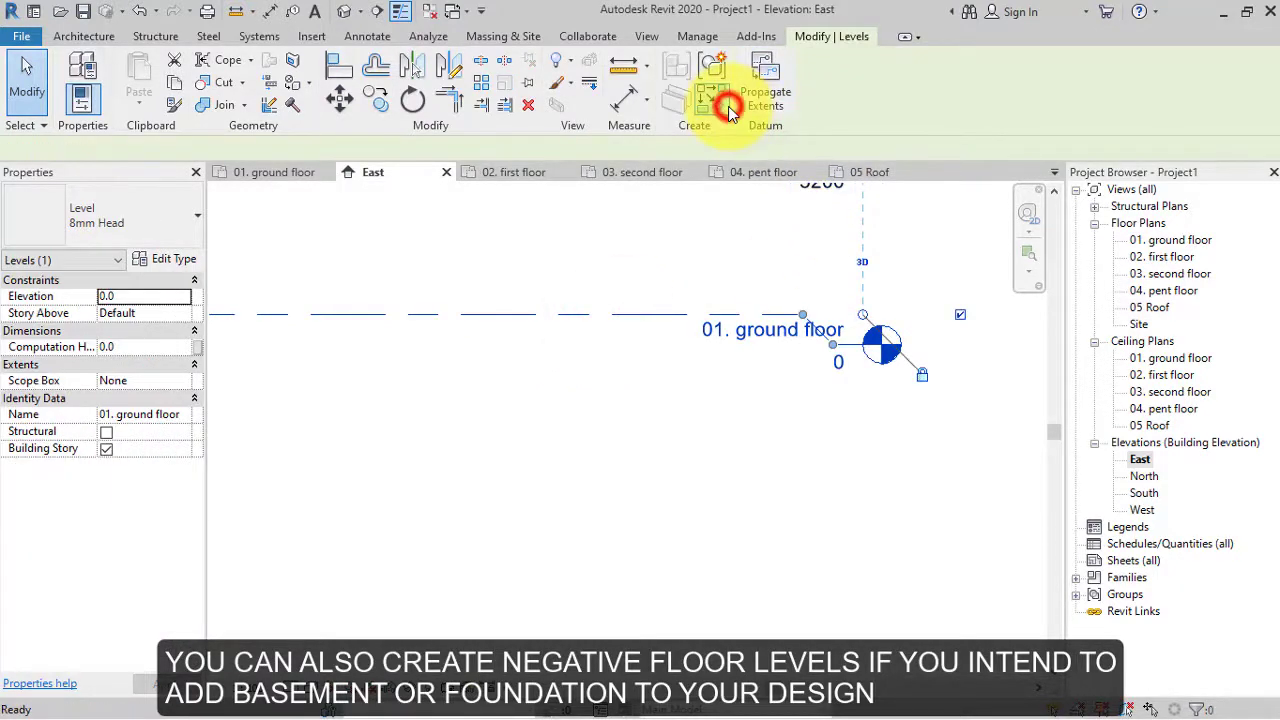
pyautogui.click(730, 108)
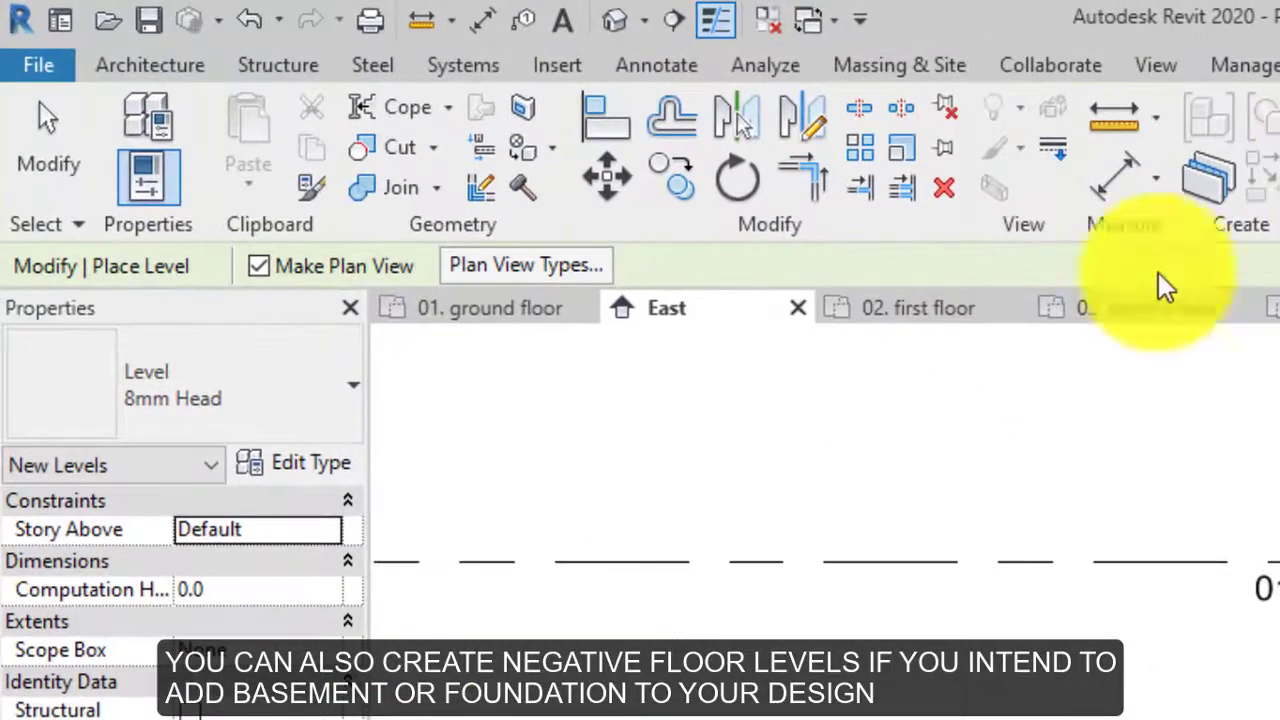
pyautogui.click(778, 262)
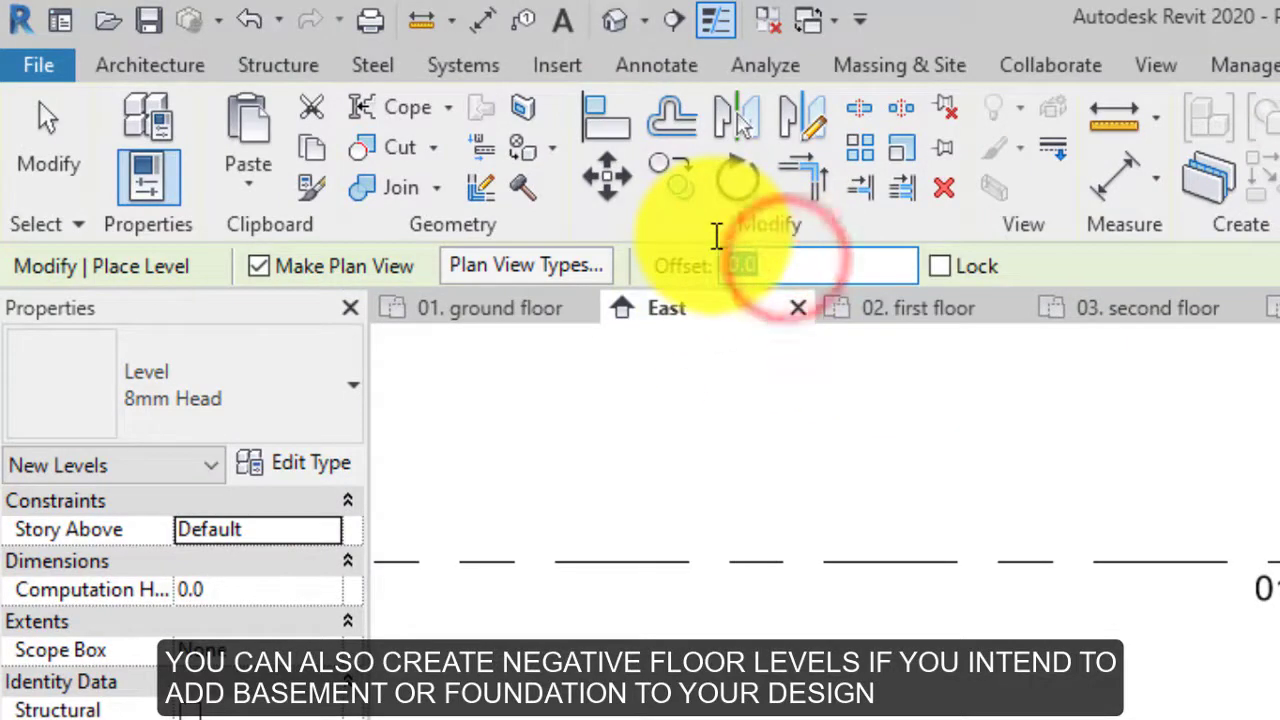
pyautogui.write('600')
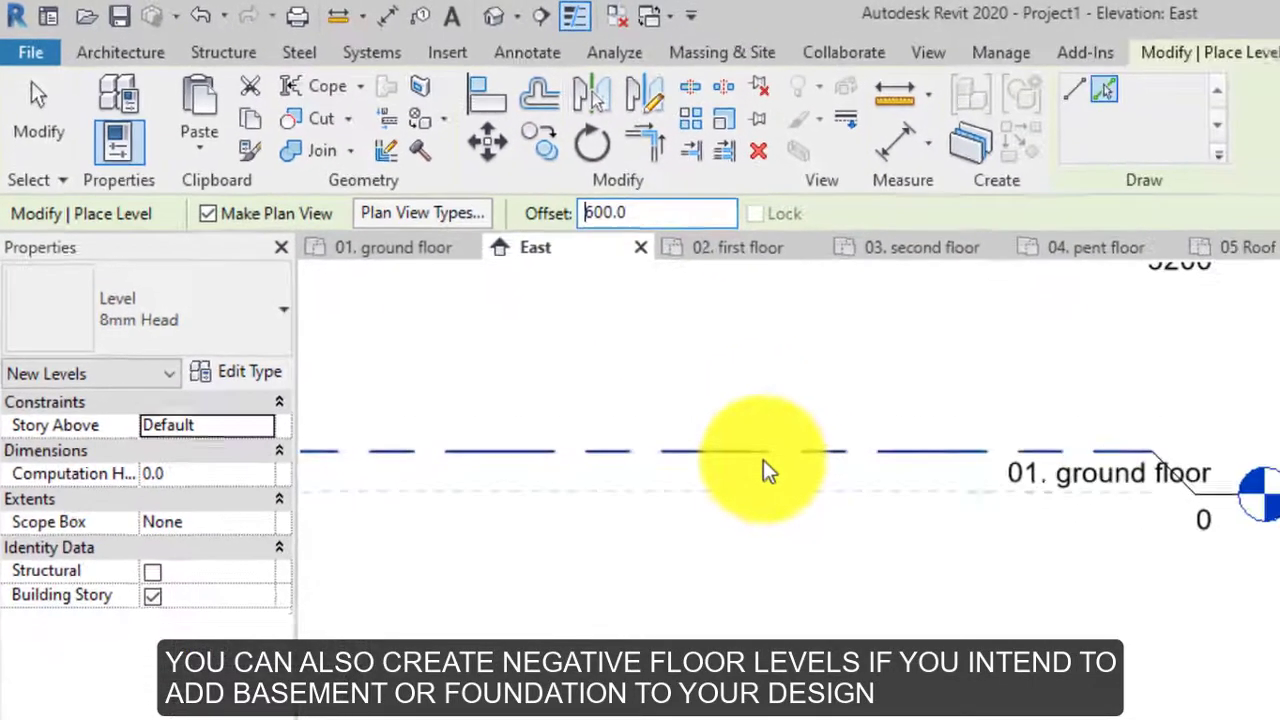
pyautogui.click(623, 204)
pyautogui.write('10')
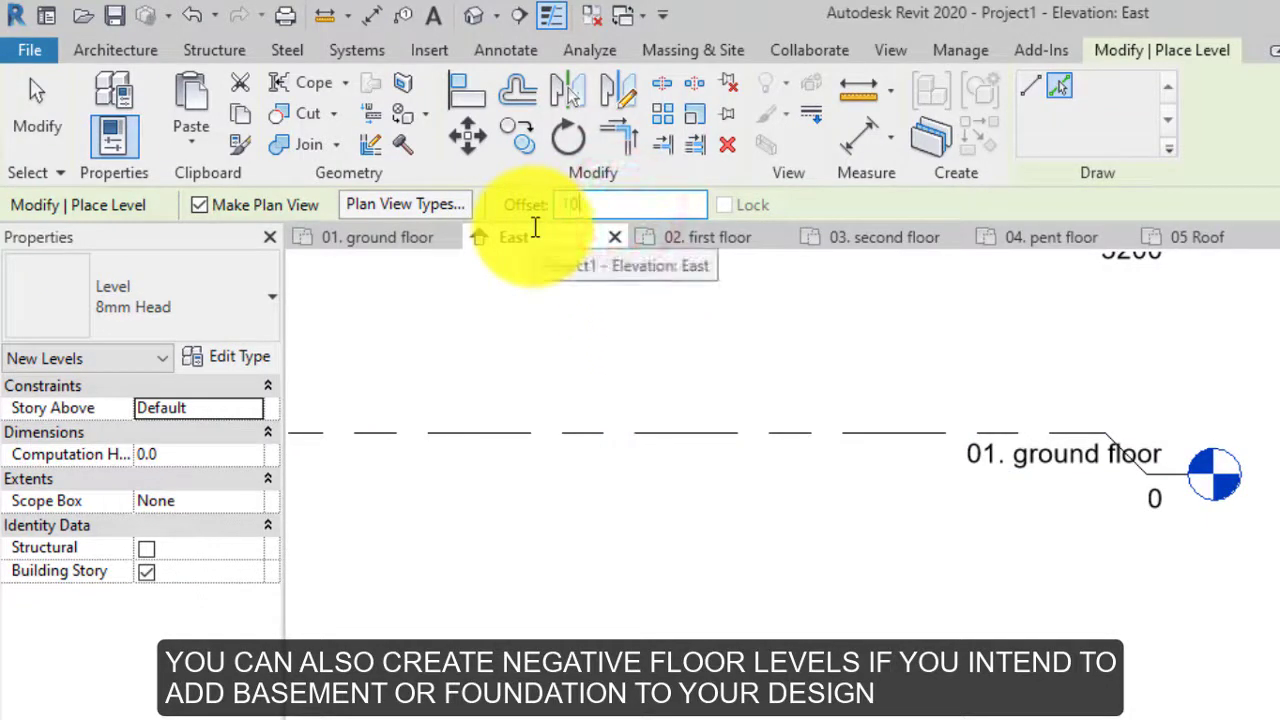
pyautogui.write('00')
pyautogui.click(645, 437)
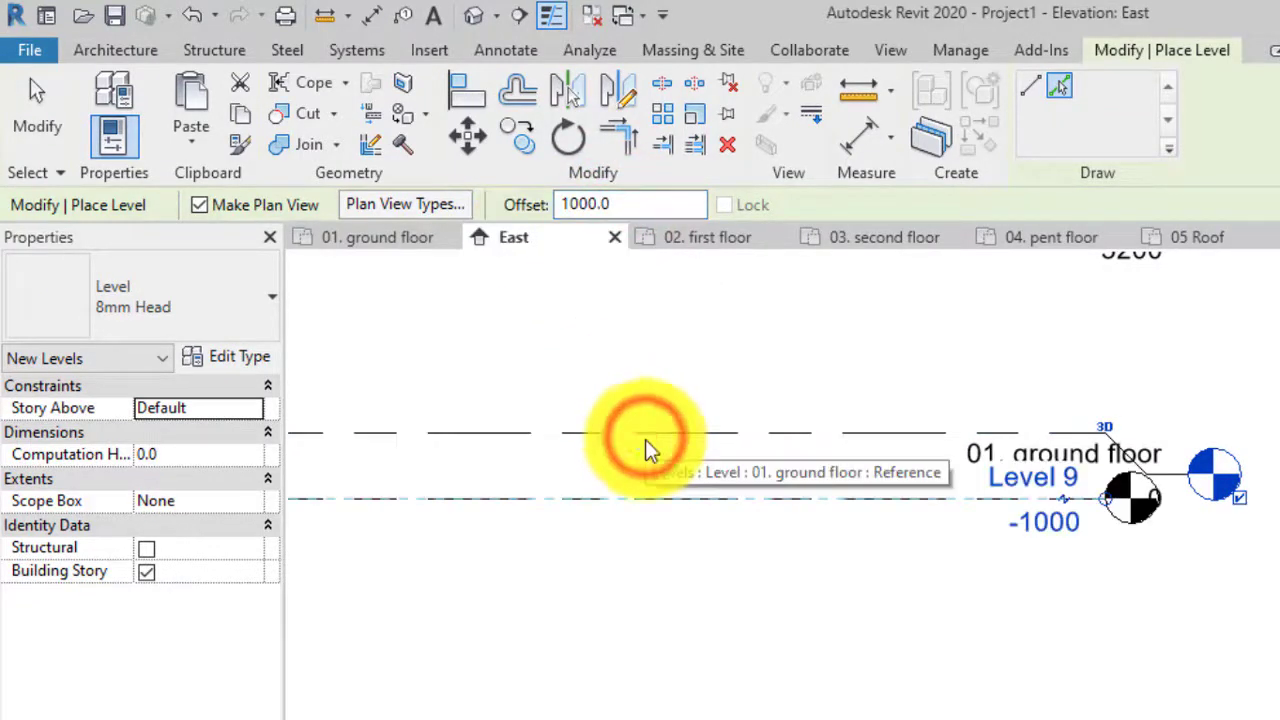
# Step: Rename the level 1000 below the ground floor as "001. FDN", including its corresponding plan views
pyautogui.scroll(3, 1060, 536)
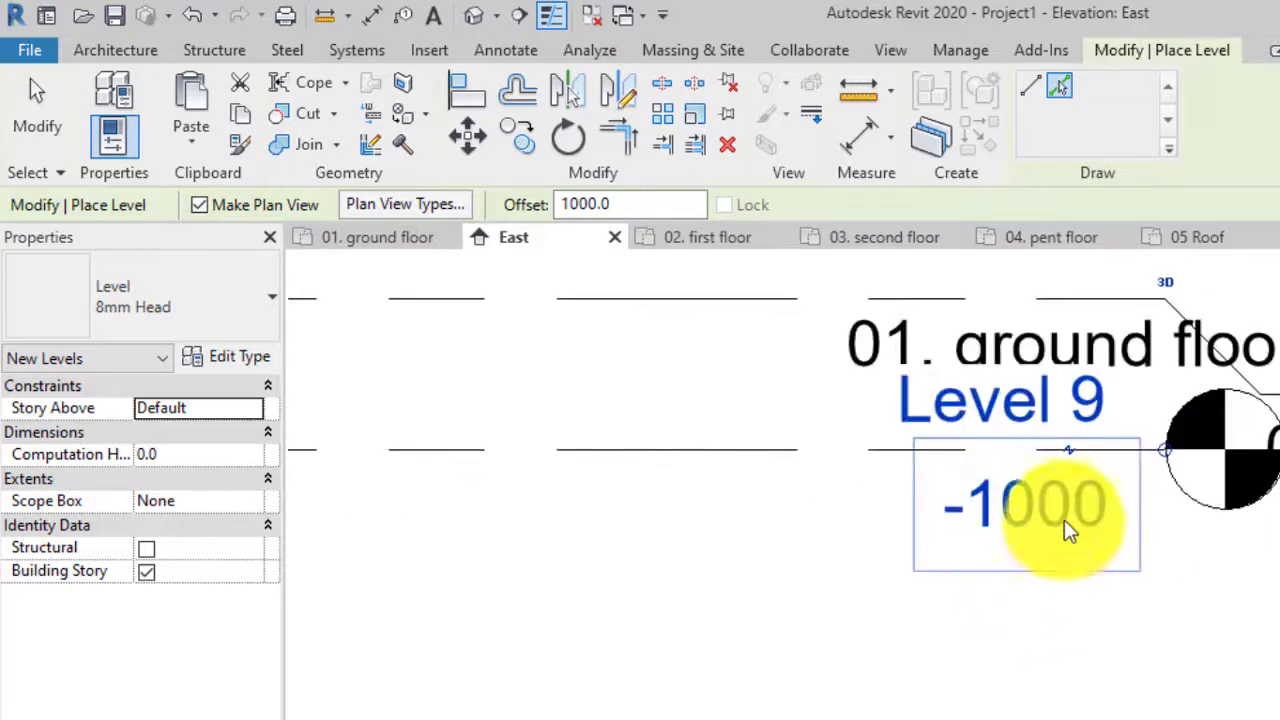
pyautogui.click(1020, 398)
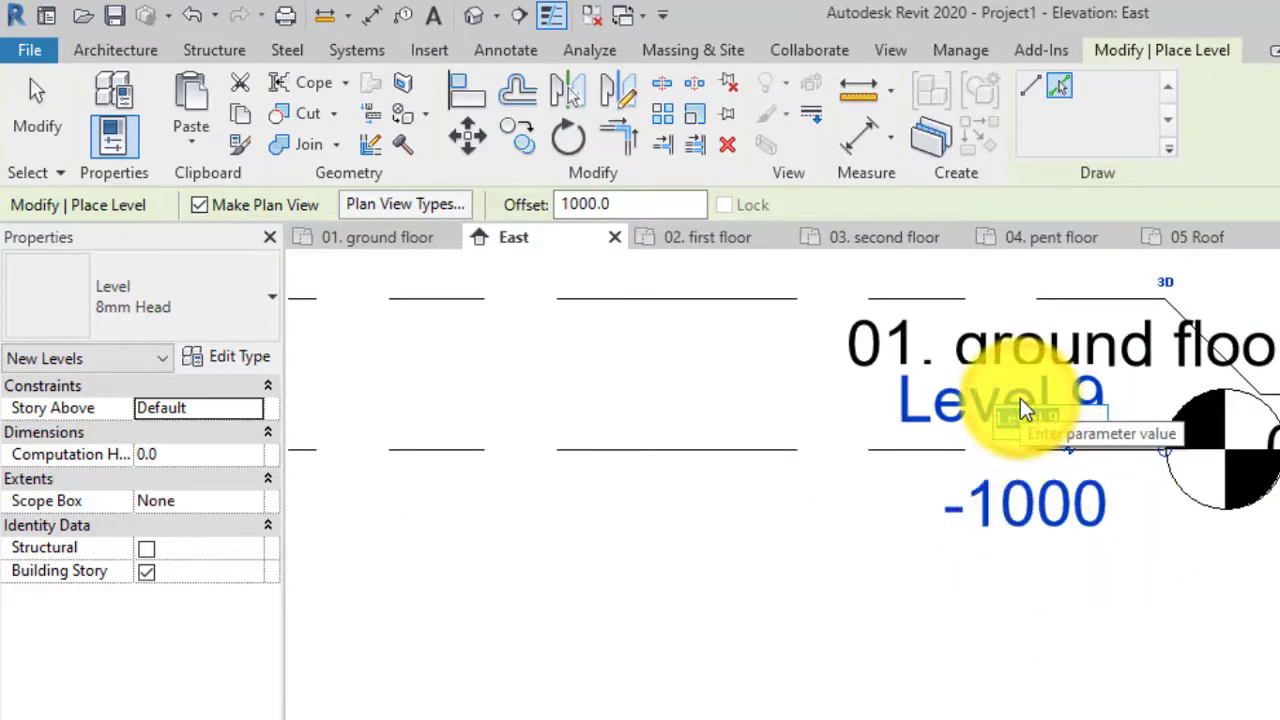
pyautogui.write('00')
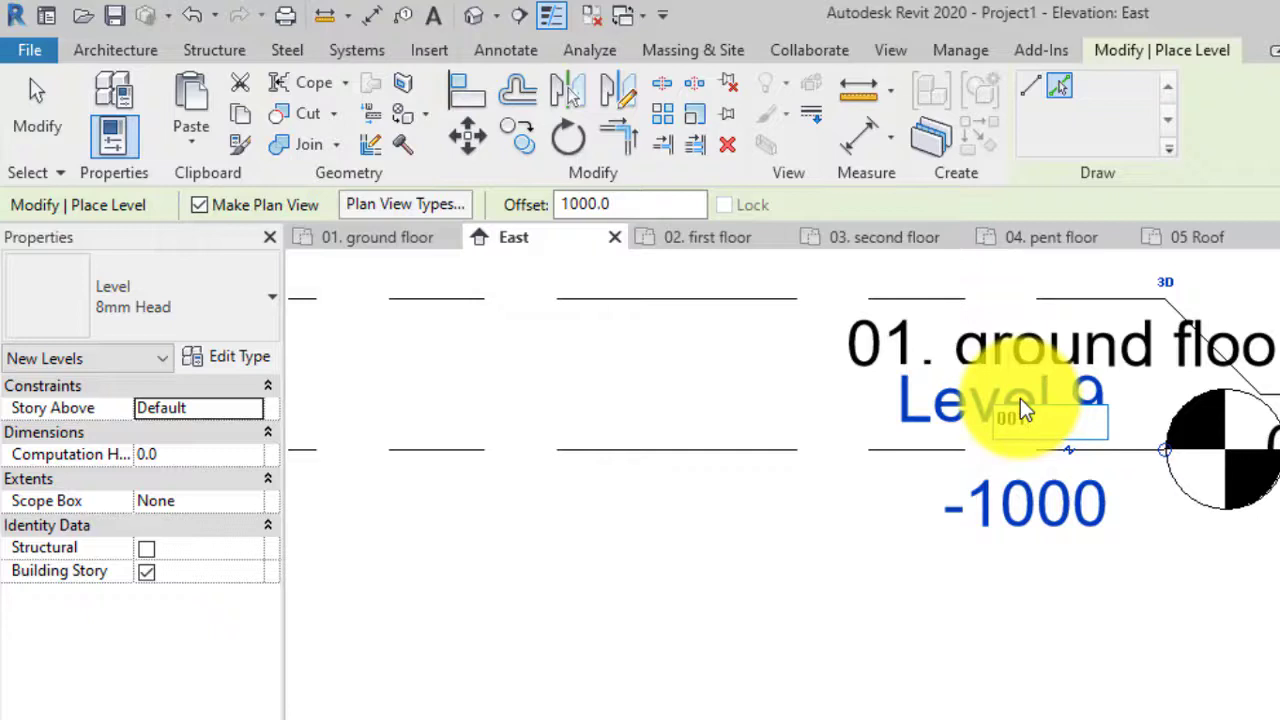
pyautogui.write('1. FDN')
pyautogui.click(778, 708)
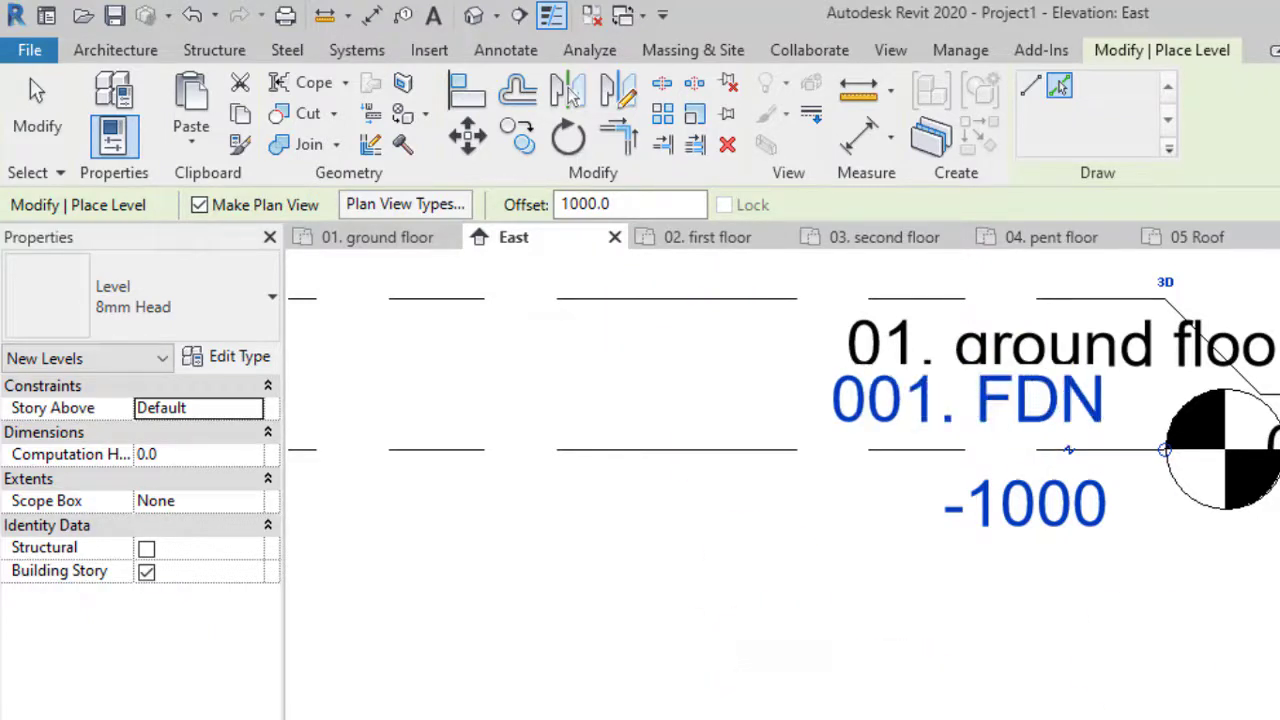
pyautogui.click(657, 594)
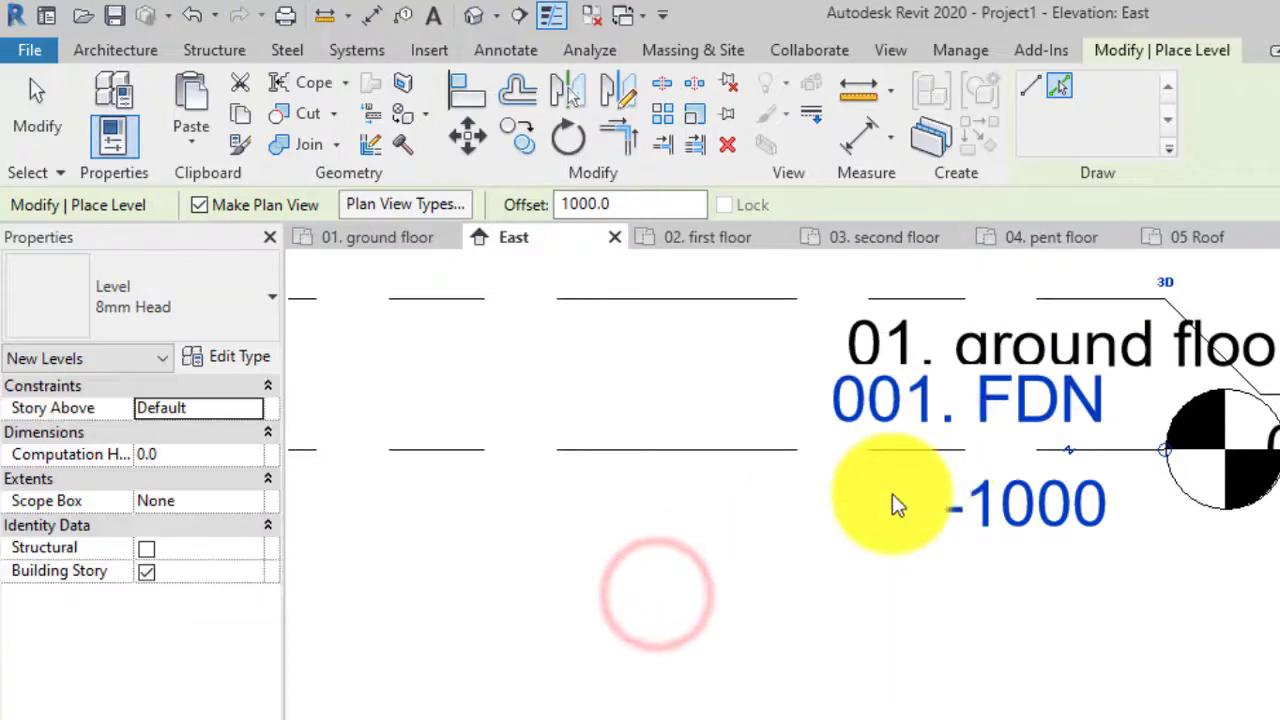
pyautogui.click(782, 585)
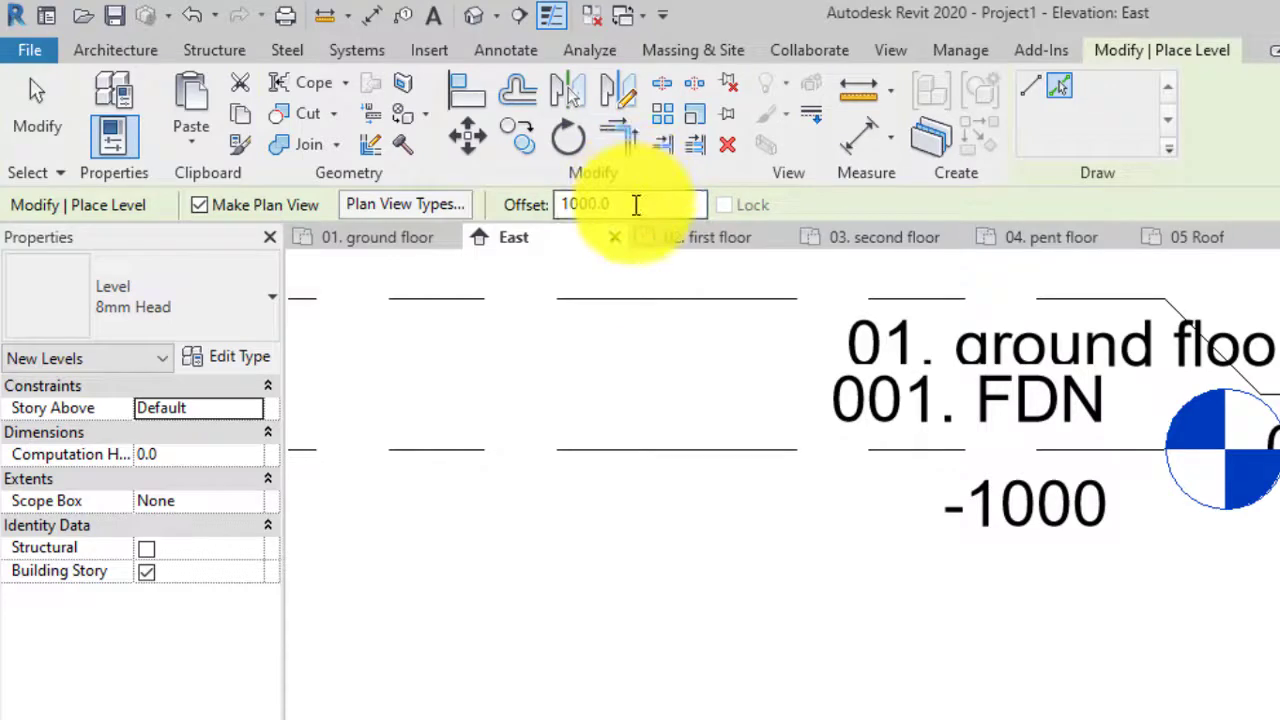
# Step: Create another level 3000 below 001. FDN by picking its line with an offset of -3000
pyautogui.moveTo(634, 202); pyautogui.dragTo(500, 194)
pyautogui.write('-')
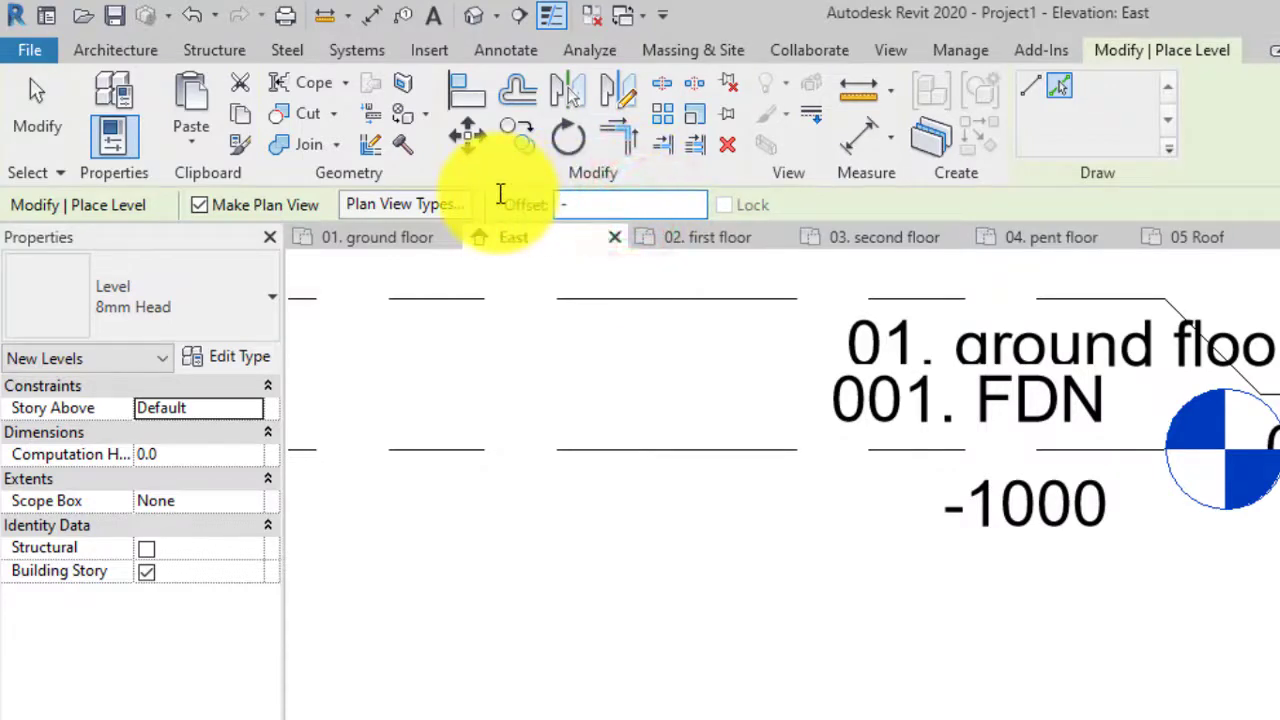
pyautogui.write('3000')
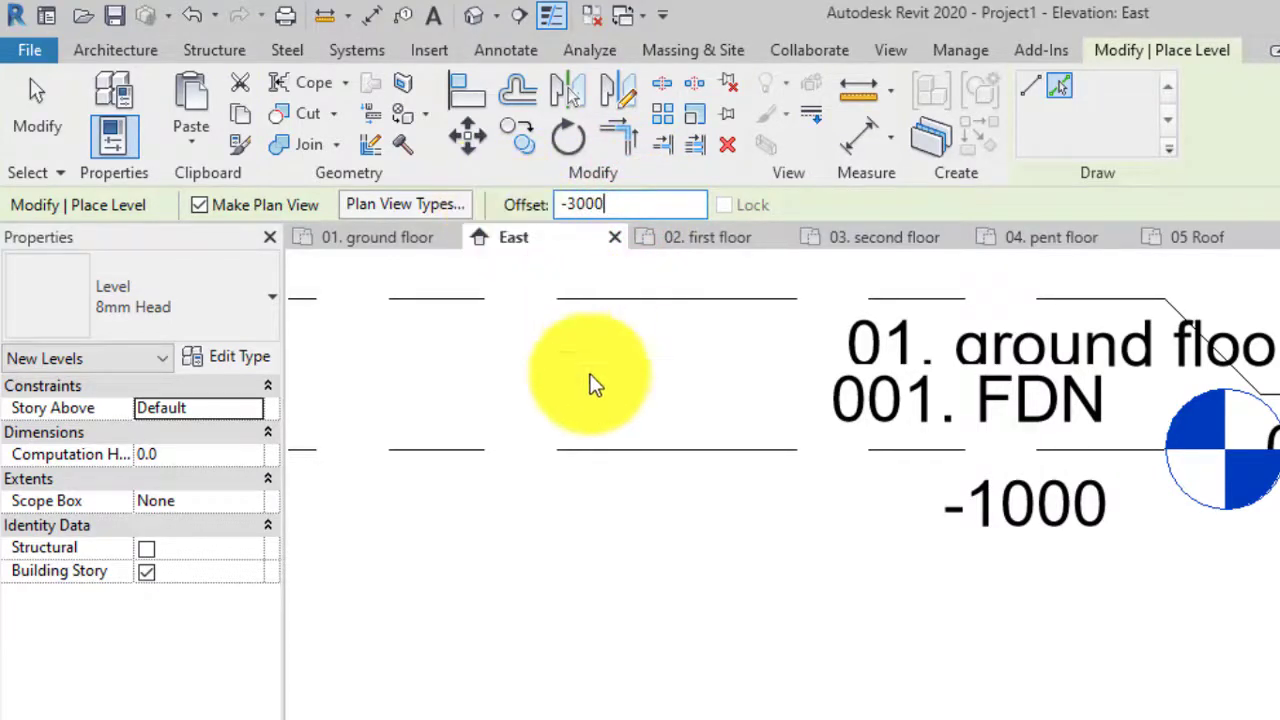
pyautogui.scroll(-3, 627, 457)
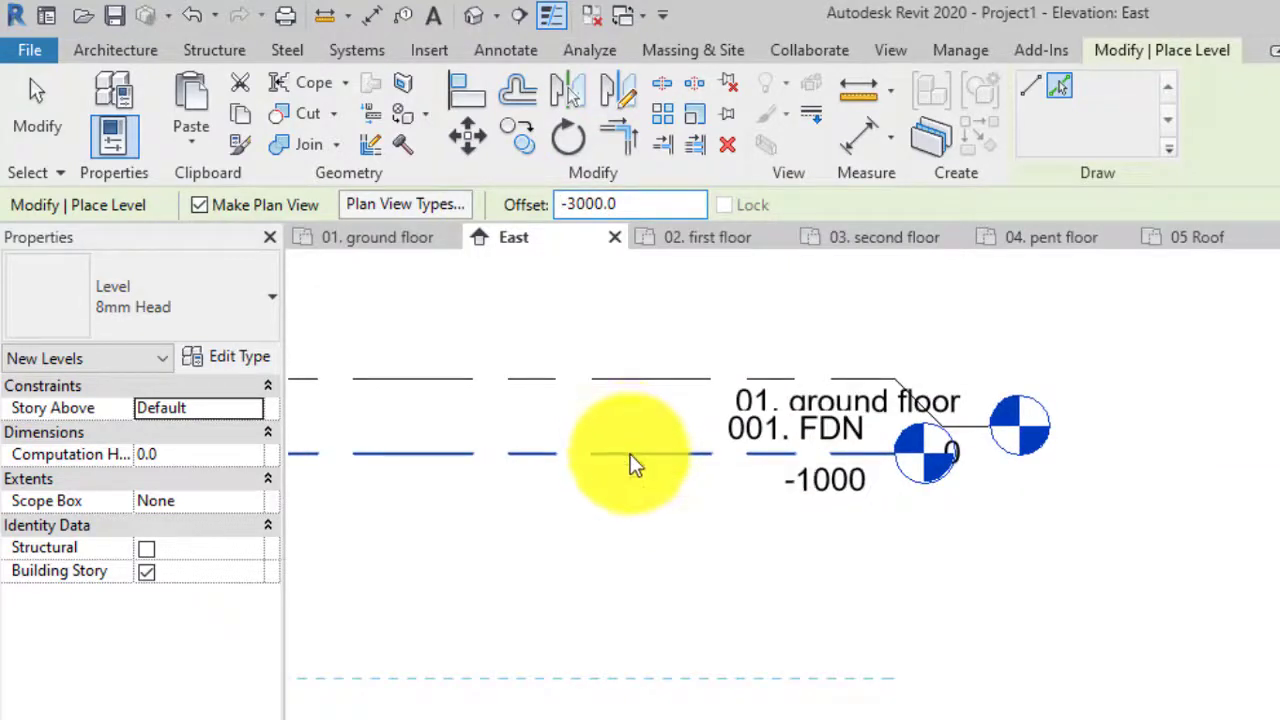
pyautogui.click(630, 453)
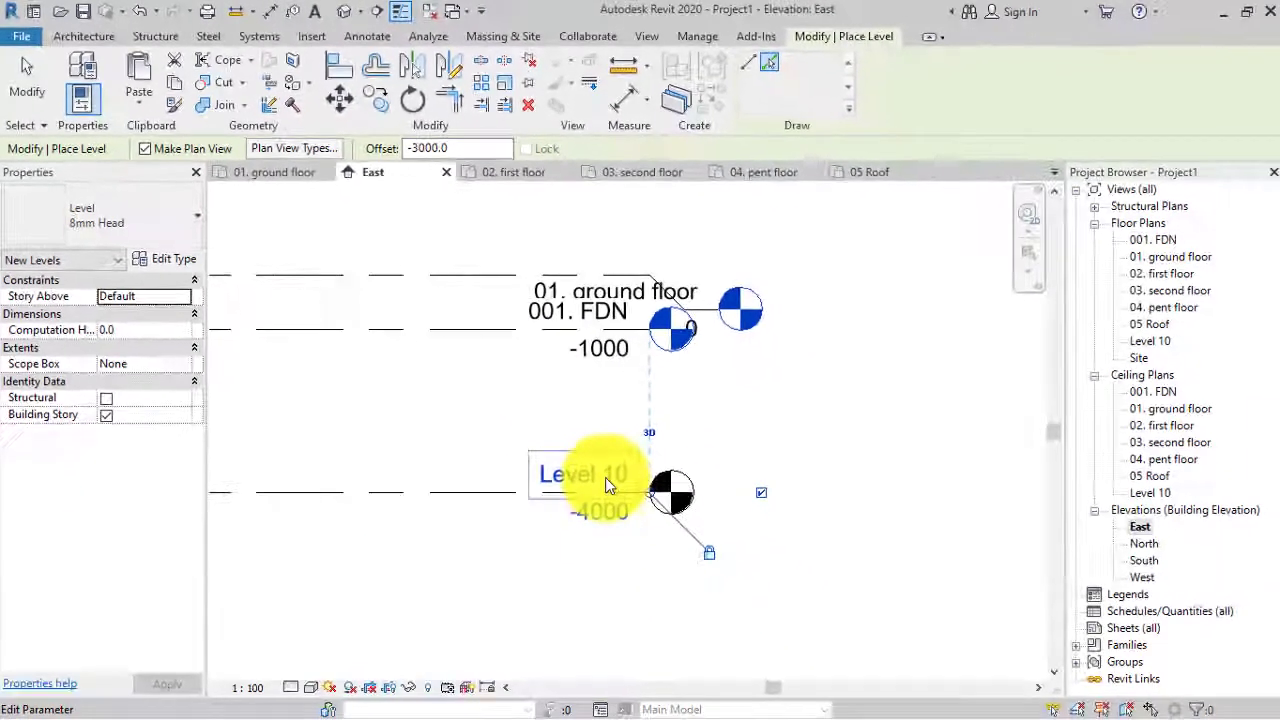
# Step: Rename Level 10 as "002. BASEMENT", including its corresponding plan views, and finish placing levels
pyautogui.click(605, 477)
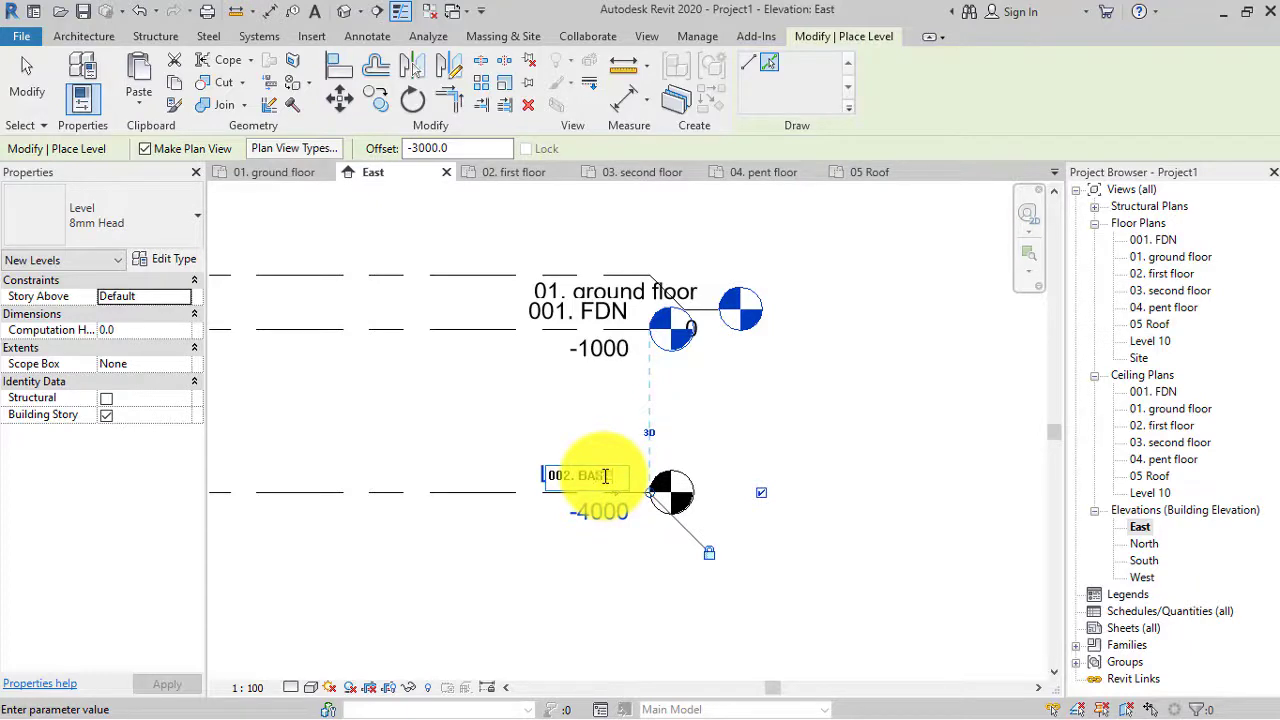
pyautogui.click(591, 582)
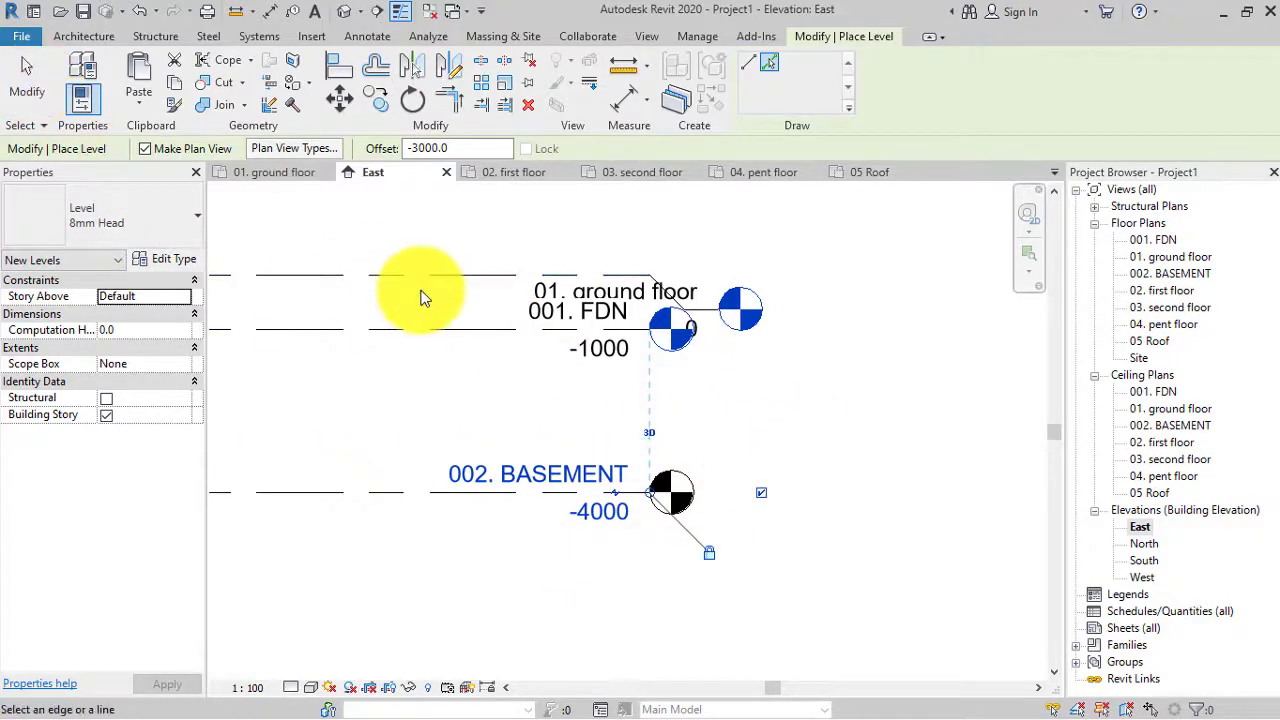
pyautogui.click(27, 88)
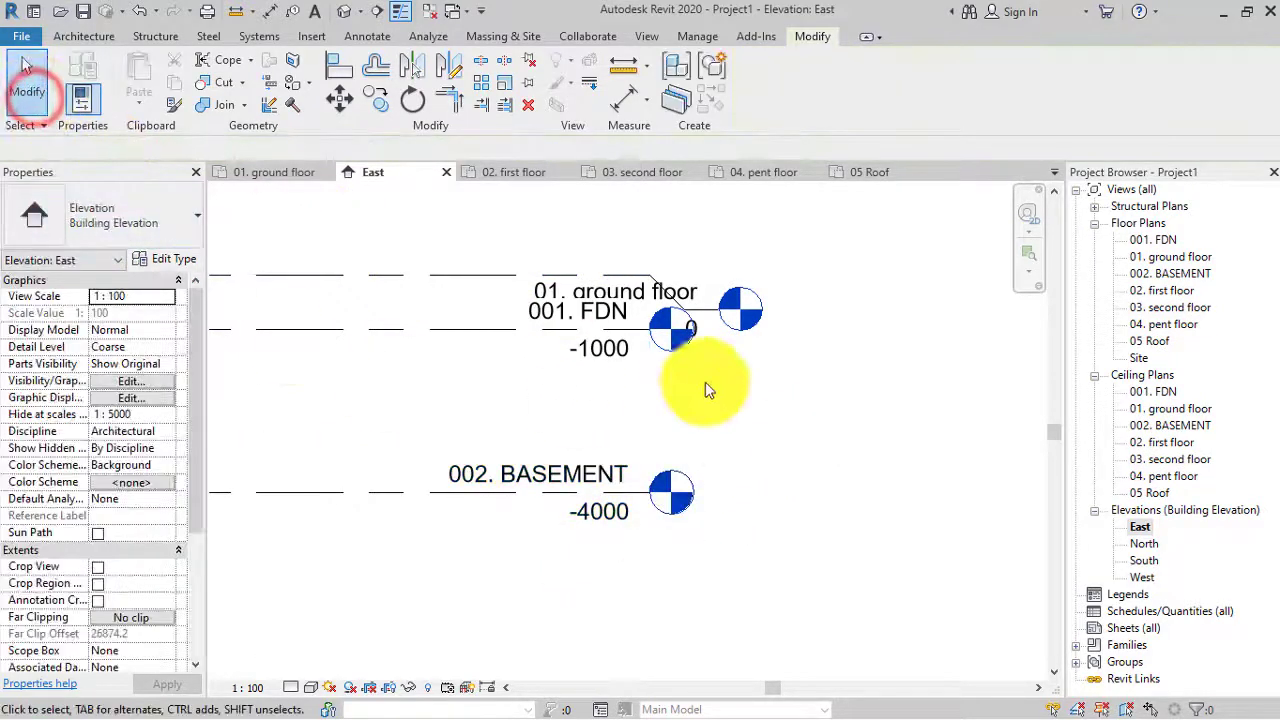